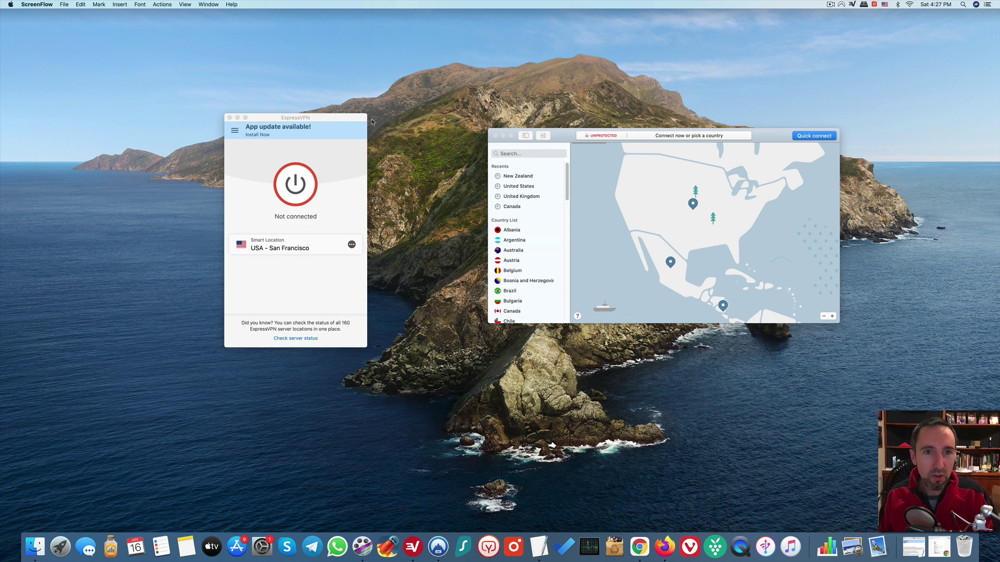
Step: Place ExpressVPN slightly right and move NordVPN right and down beside it
left_click_drag(348, 120, 363, 123)
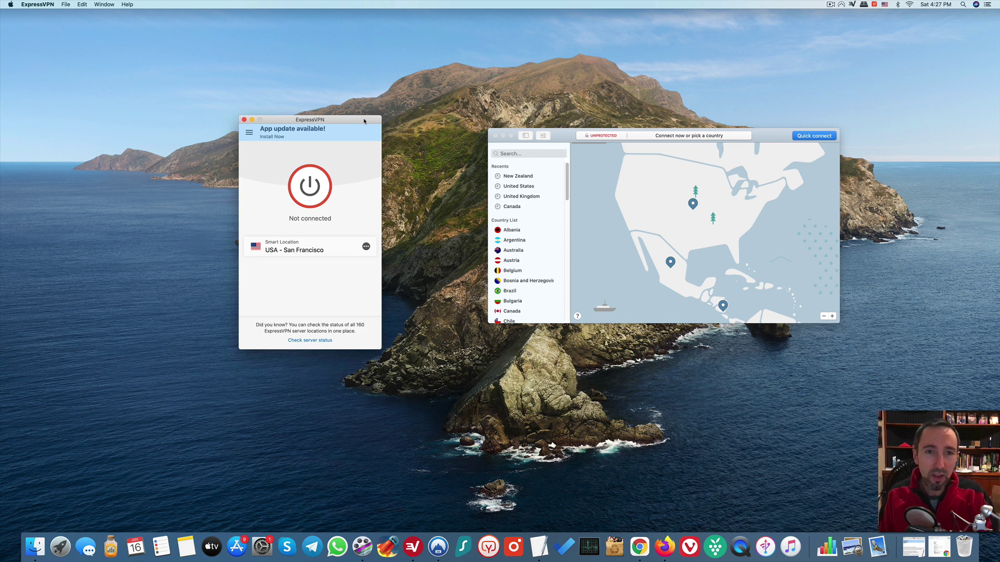
left_click_drag(364, 122, 374, 118)
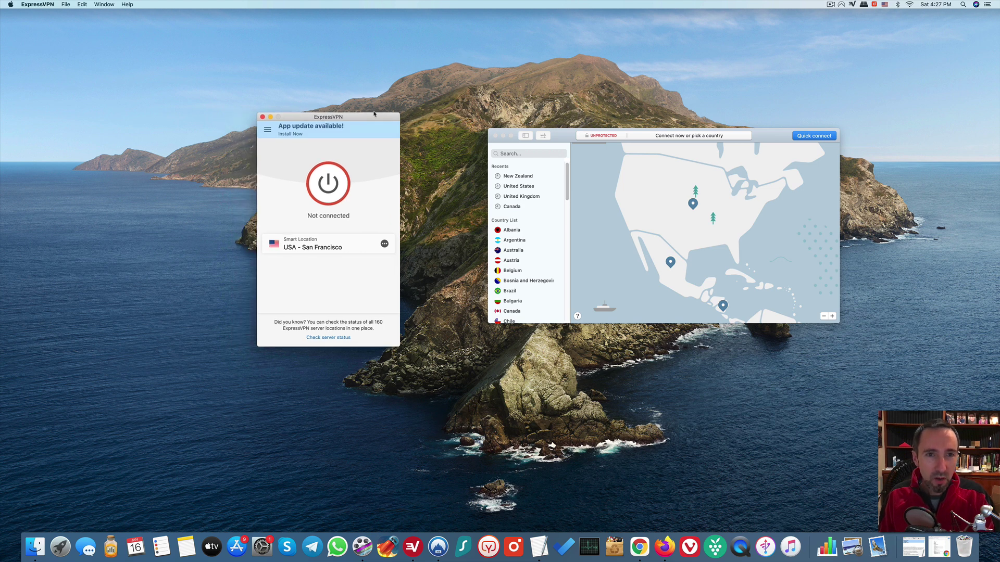
left_click_drag(570, 141, 615, 151)
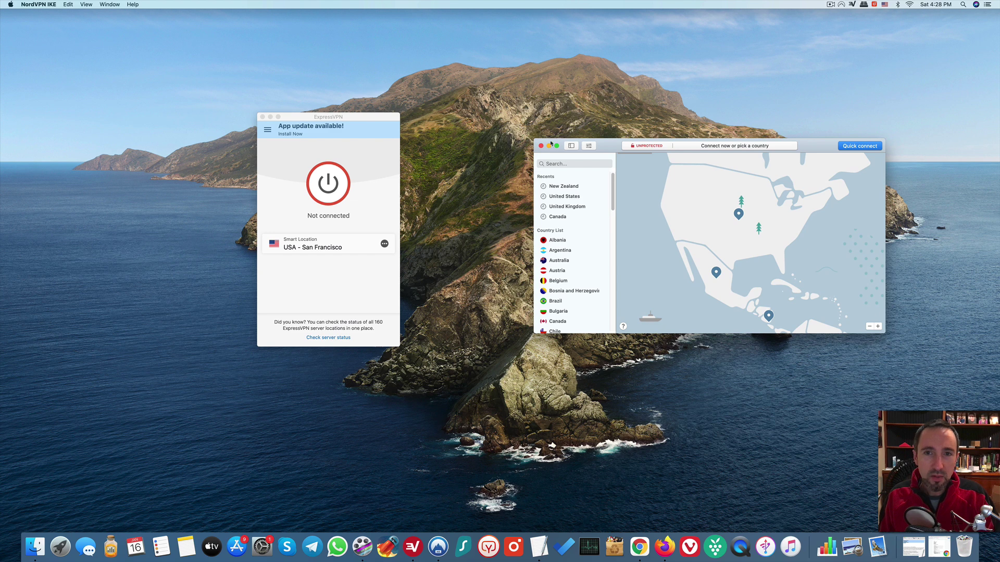
Step: Reopen ExpressVPN from the Dock and connect it to USA - San Francisco
left_click(262, 117)
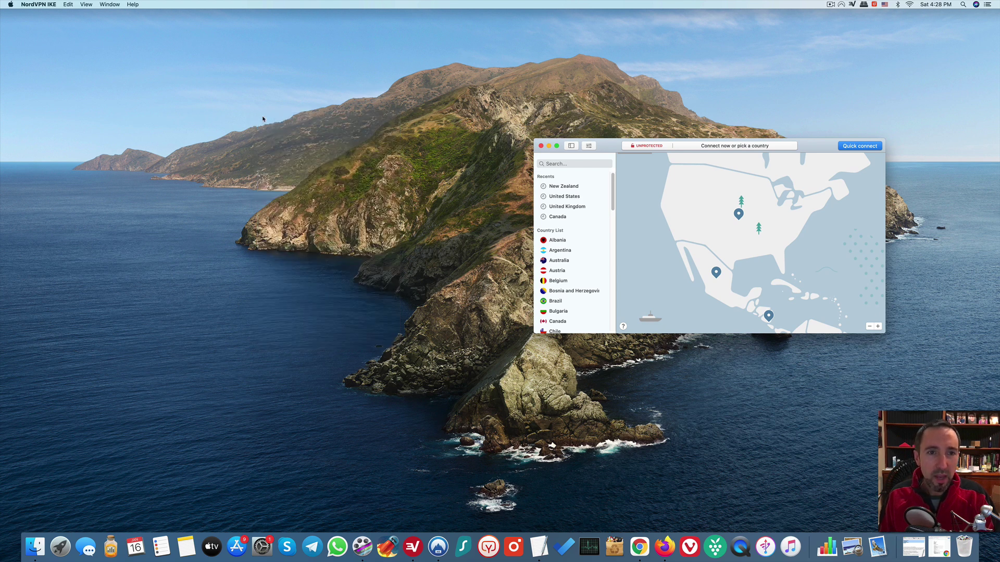
left_click(417, 548)
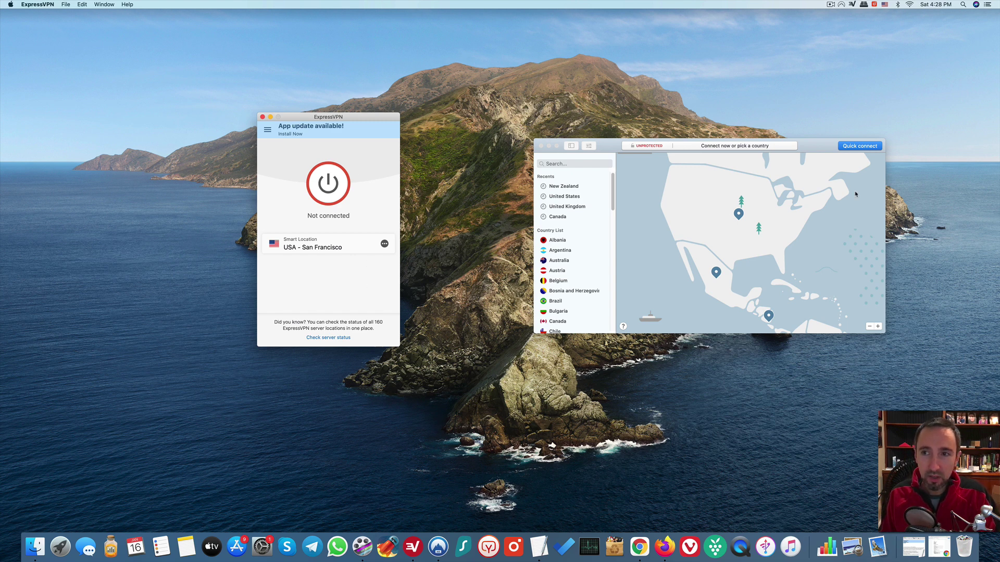
left_click(815, 148)
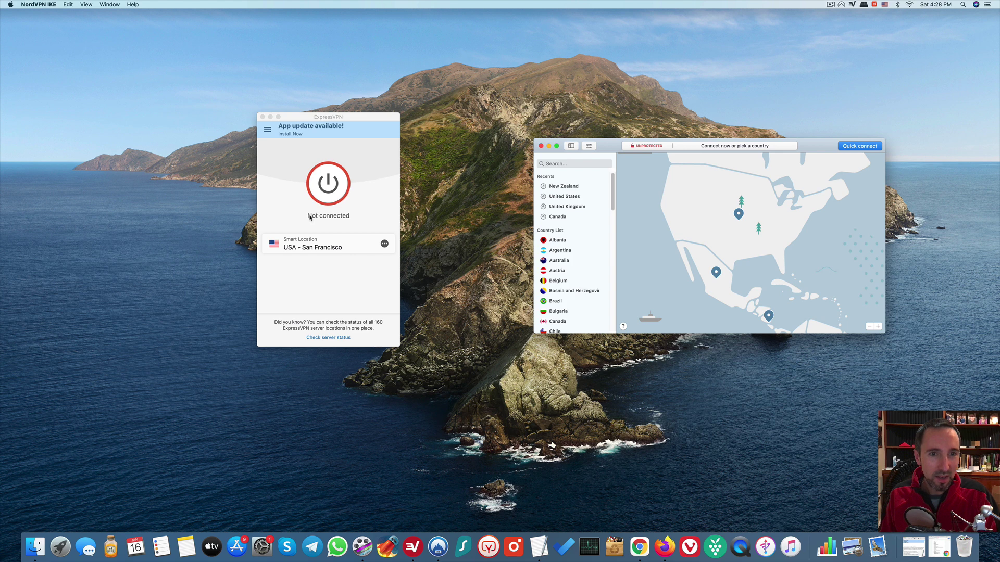
left_click(337, 193)
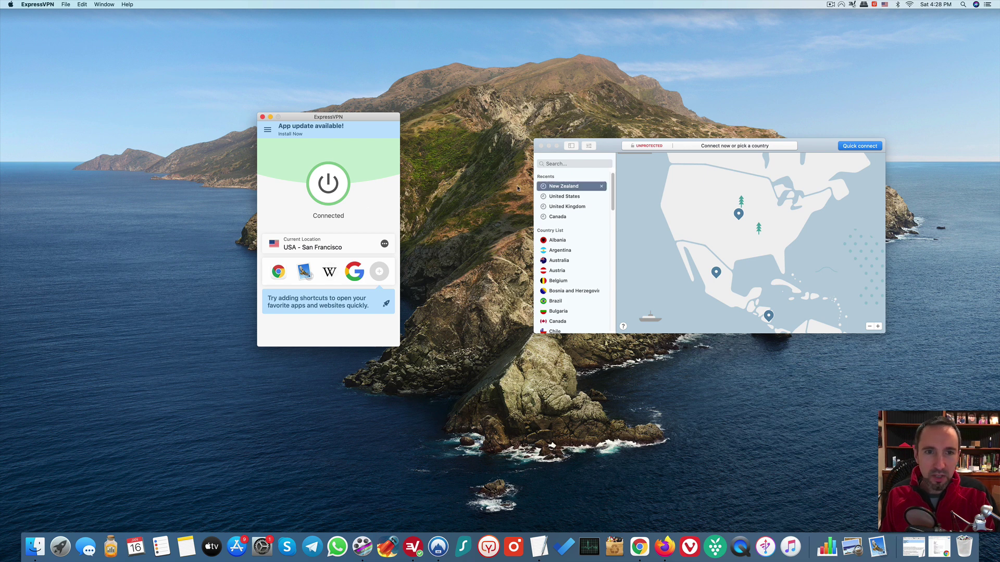
left_click(821, 147)
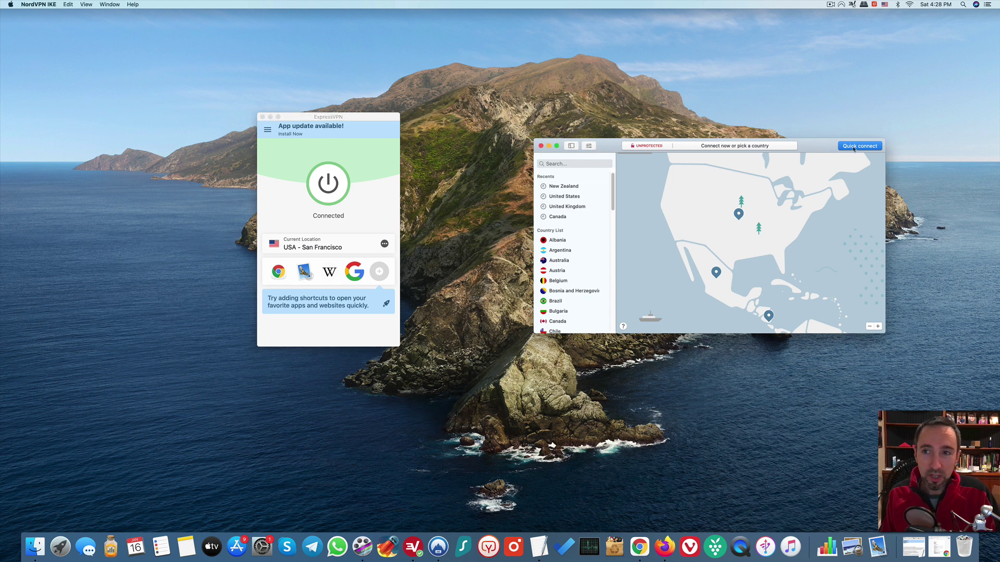
Step: Disconnect ExpressVPN and quick-connect NordVPN, allowing its VPN configuration
left_click(343, 186)
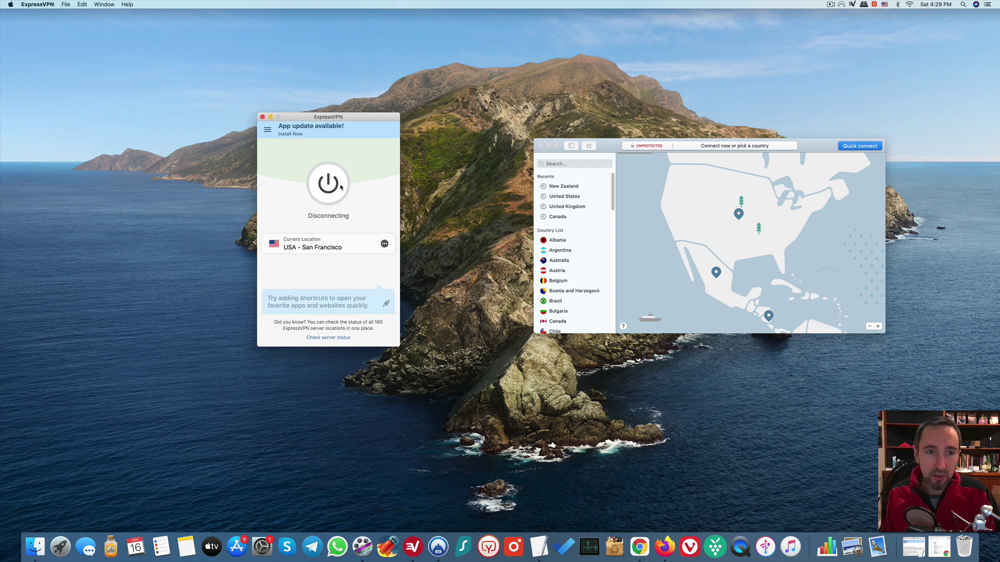
left_click(856, 146)
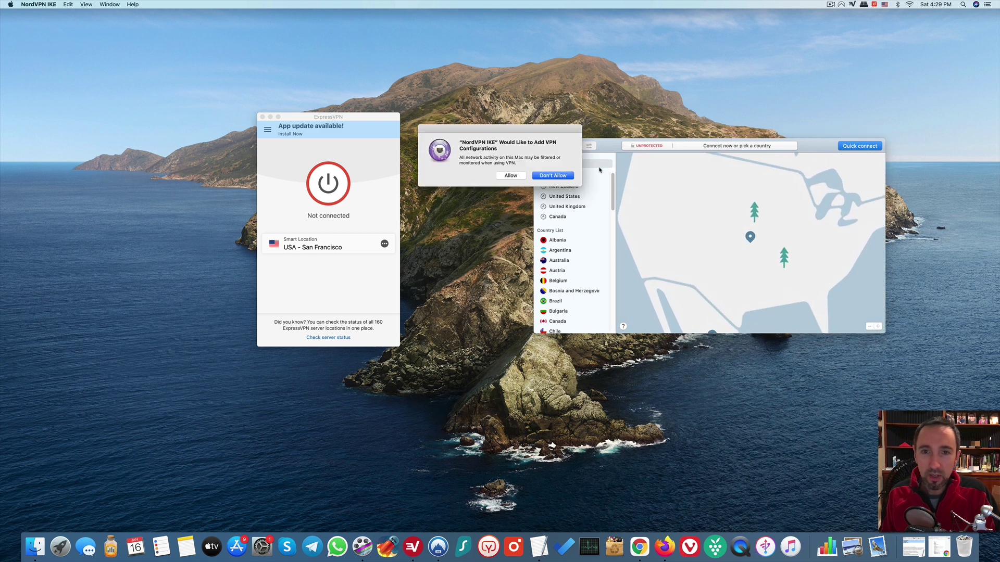
left_click(506, 177)
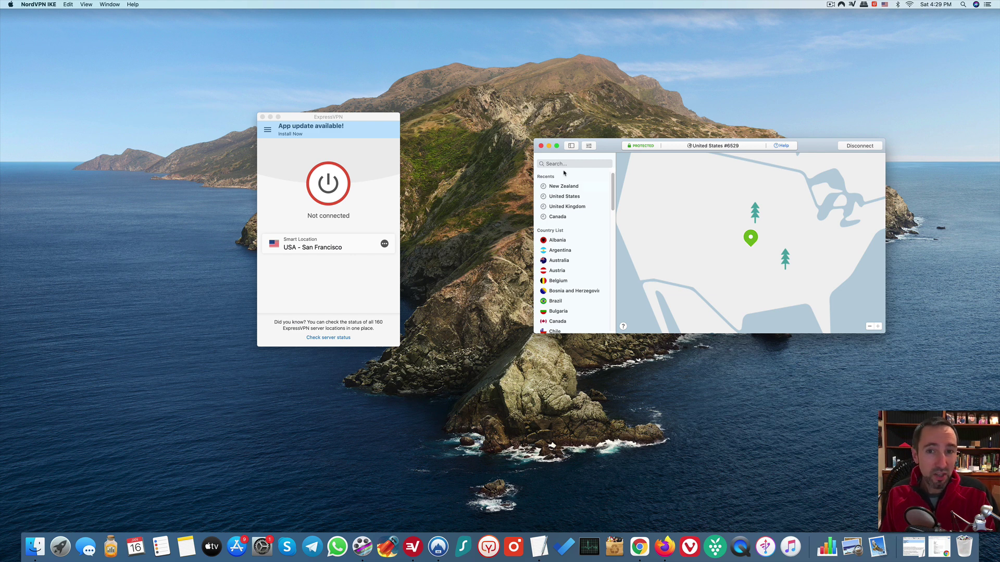
Step: Shrink and raise the NordVPN window, then zoom out and pan the server map
left_click_drag(534, 190, 562, 190)
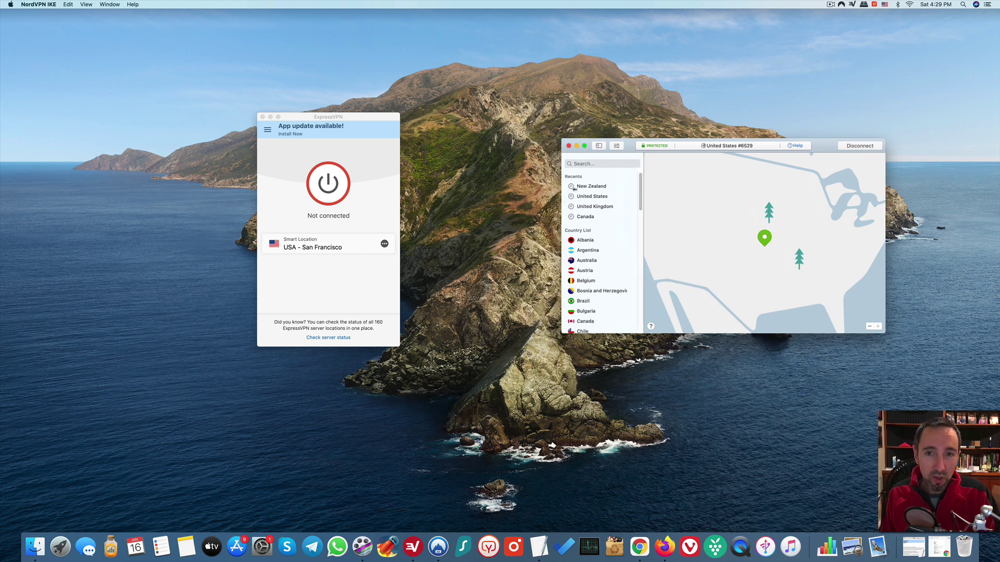
left_click_drag(663, 138, 670, 227)
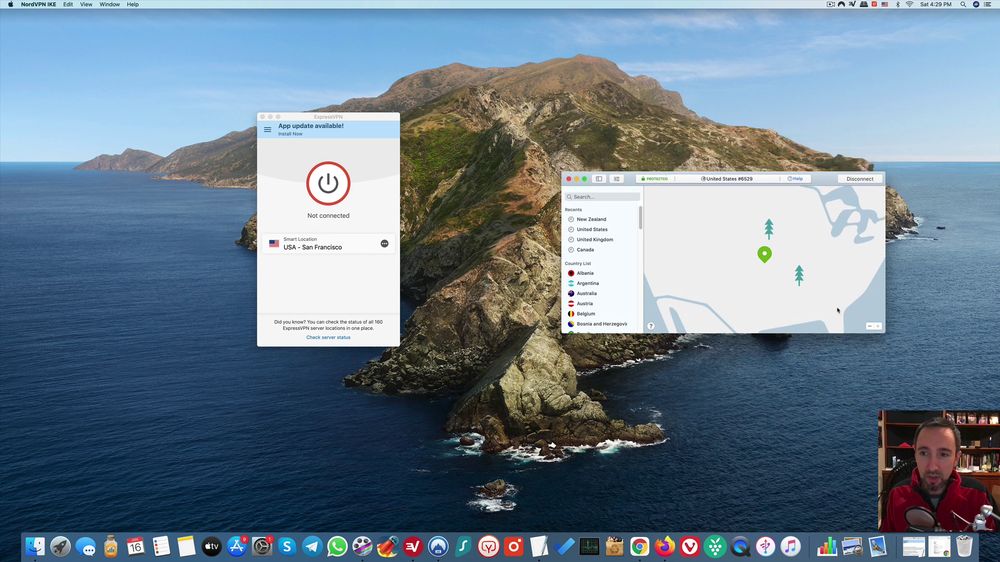
left_click_drag(629, 179, 623, 146)
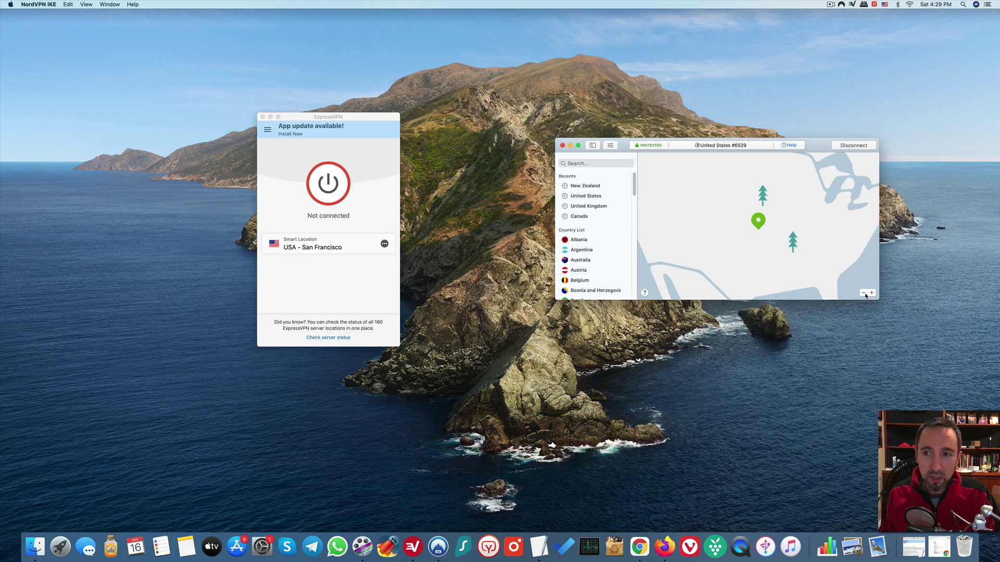
left_click(864, 293)
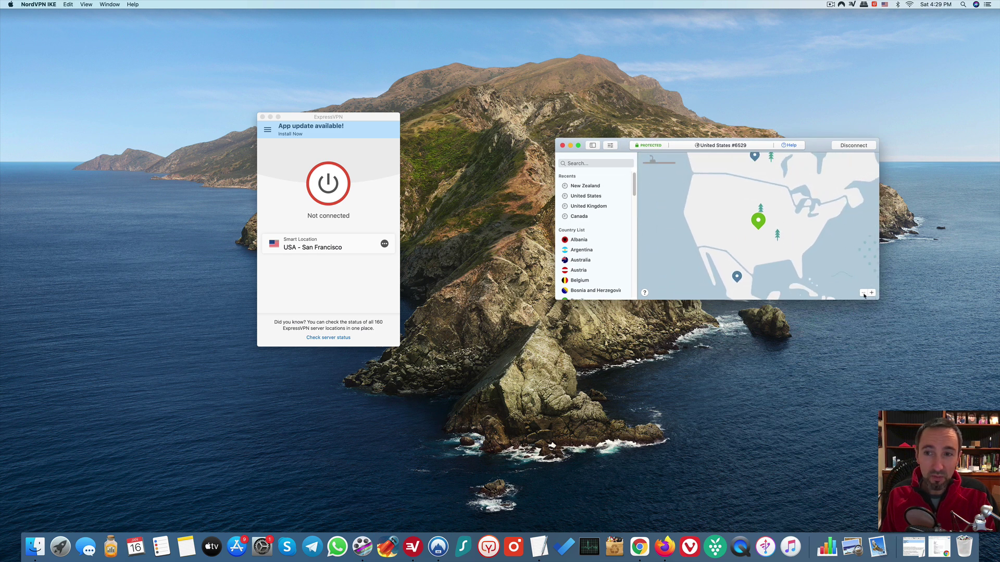
left_click(864, 294)
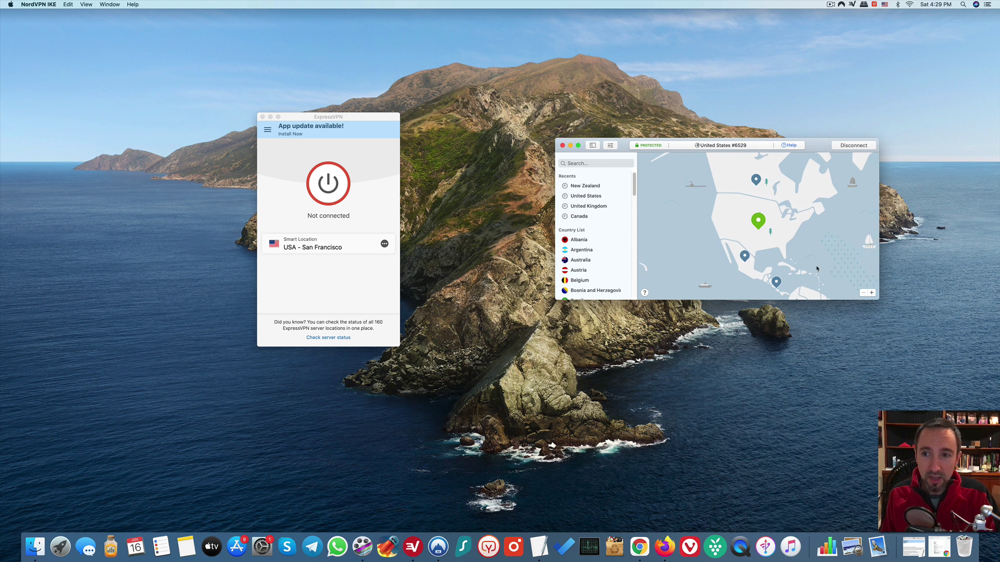
scroll(790, 240, "right", 5)
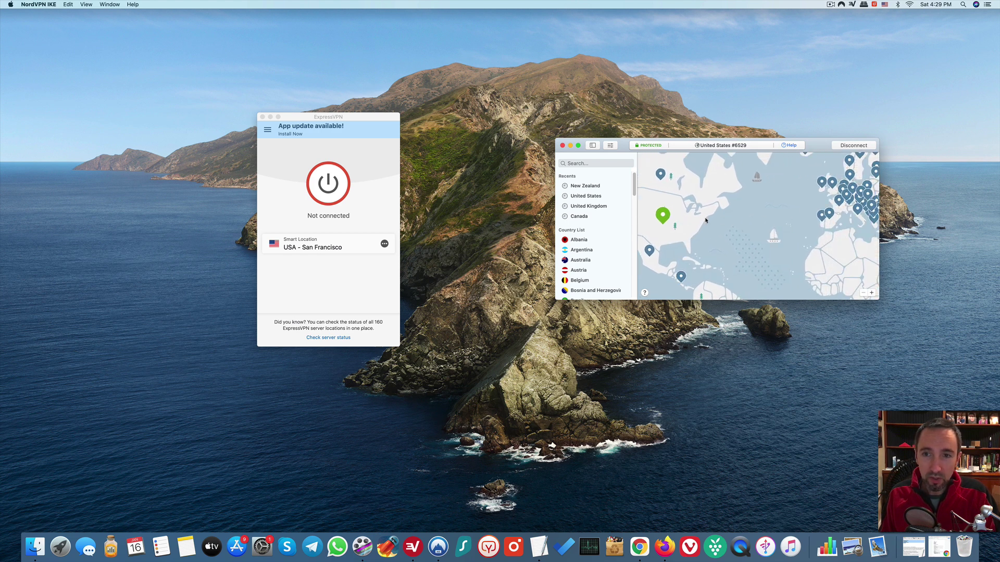
scroll(729, 216, "up", 3)
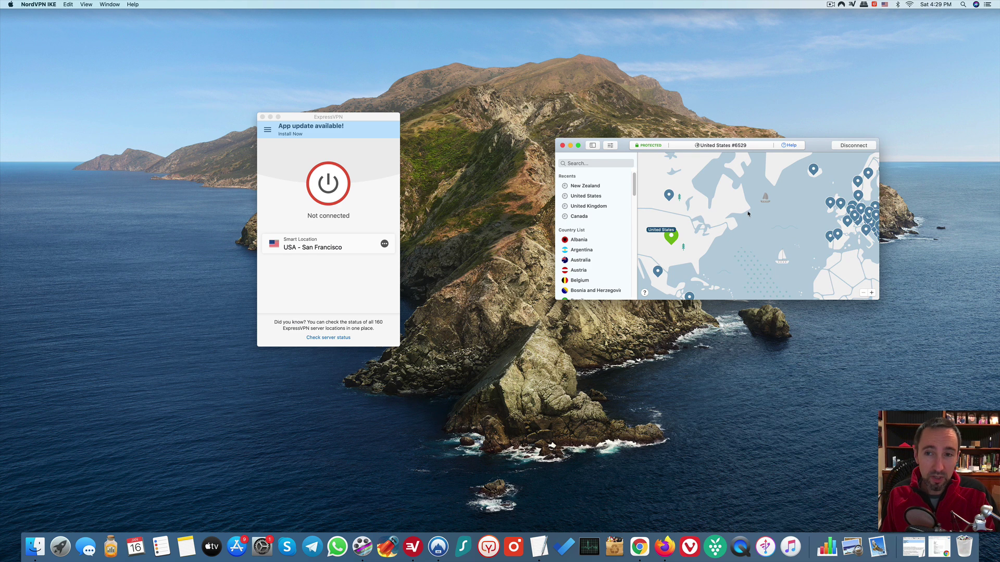
scroll(745, 219, "left", 4)
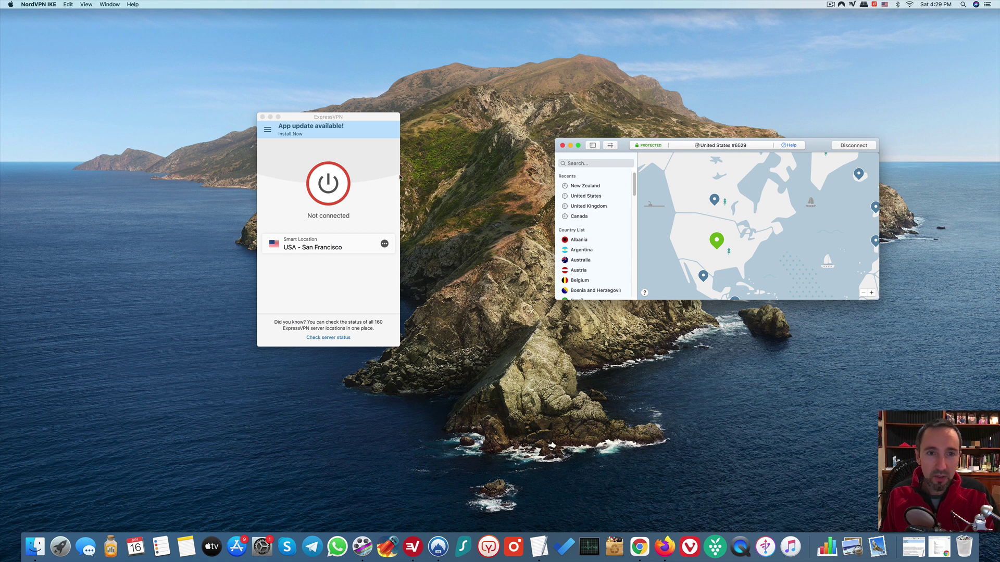
Step: Disconnect NordVPN and open ExpressVPN's VPN Locations with United States expanded
left_click(848, 149)
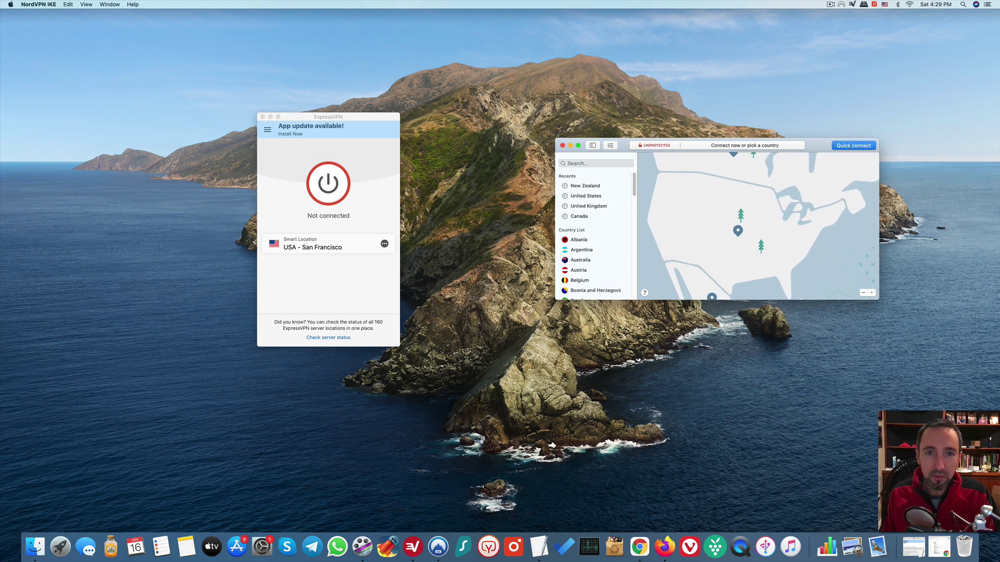
left_click(367, 118)
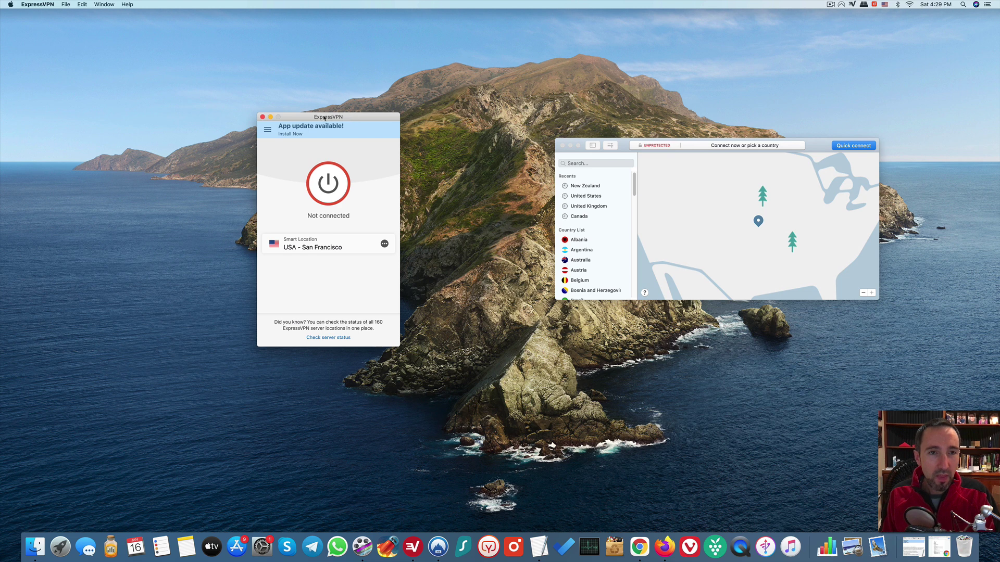
left_click(268, 131)
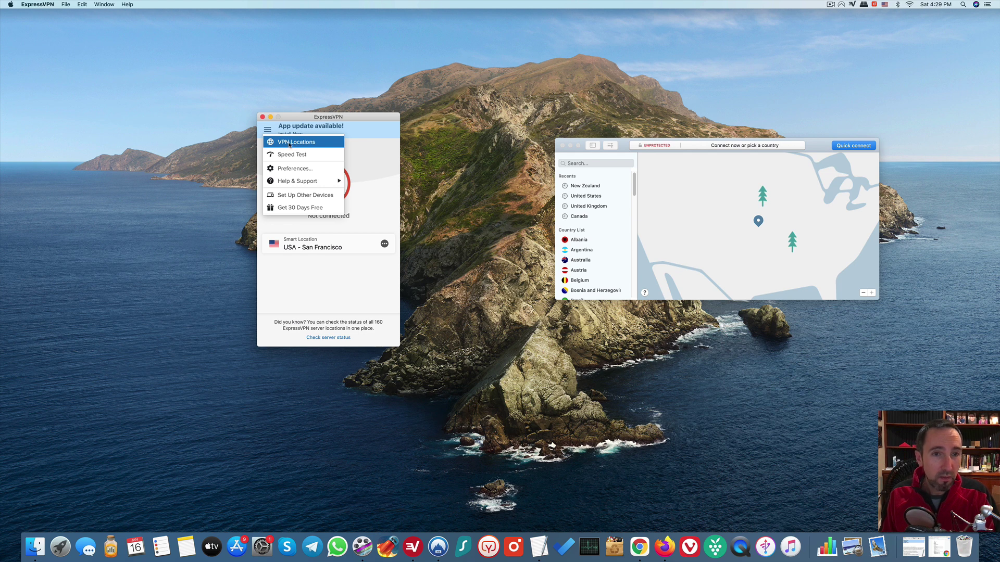
left_click(290, 143)
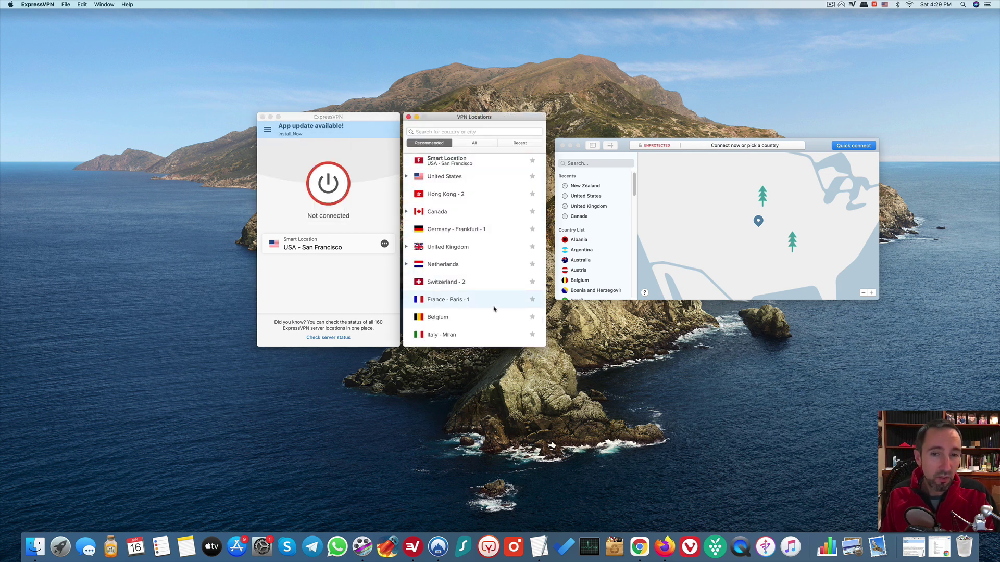
left_click(407, 177)
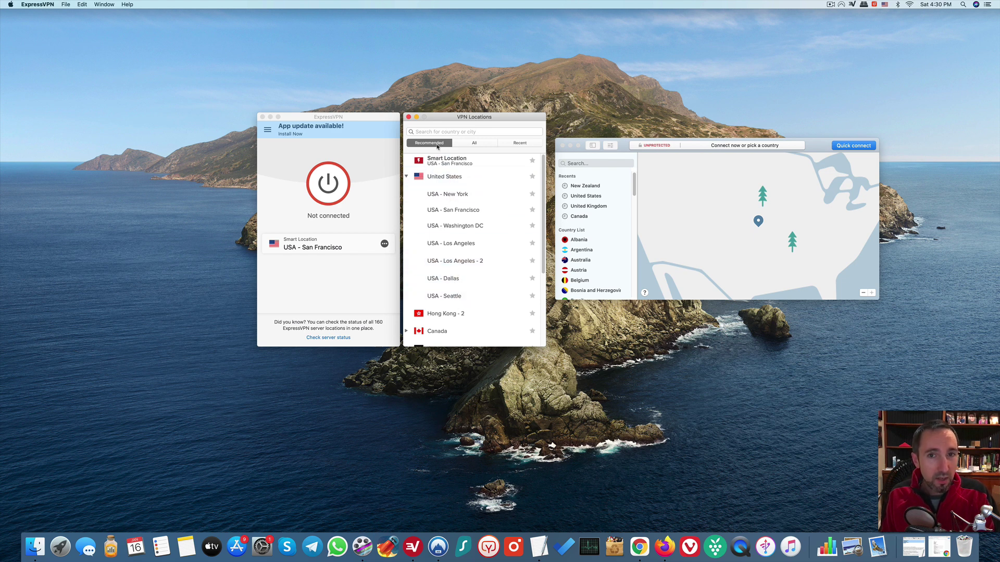
Step: Show all locations by region with Americas and United States cities expanded
left_click(472, 145)
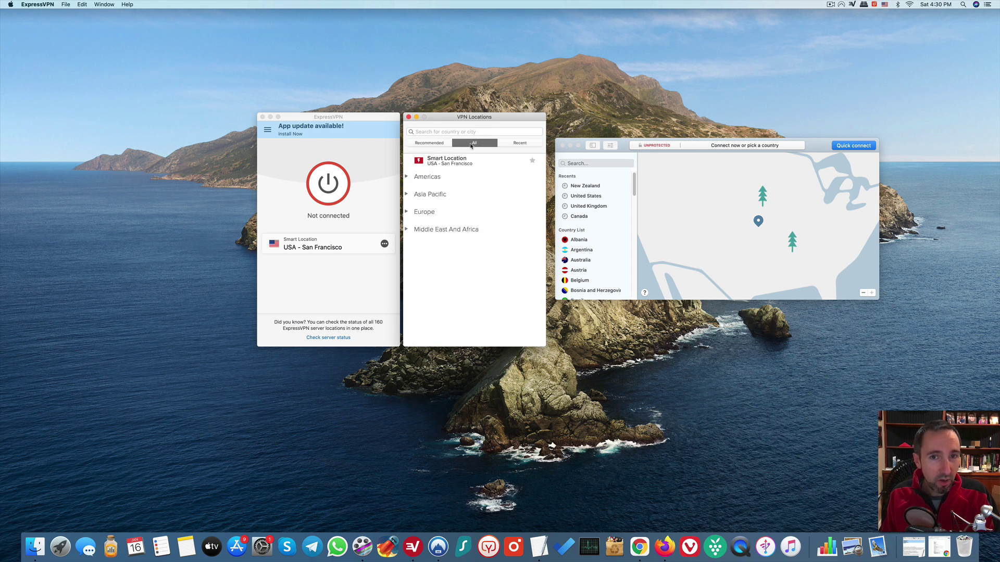
left_click(407, 177)
left_click(406, 192)
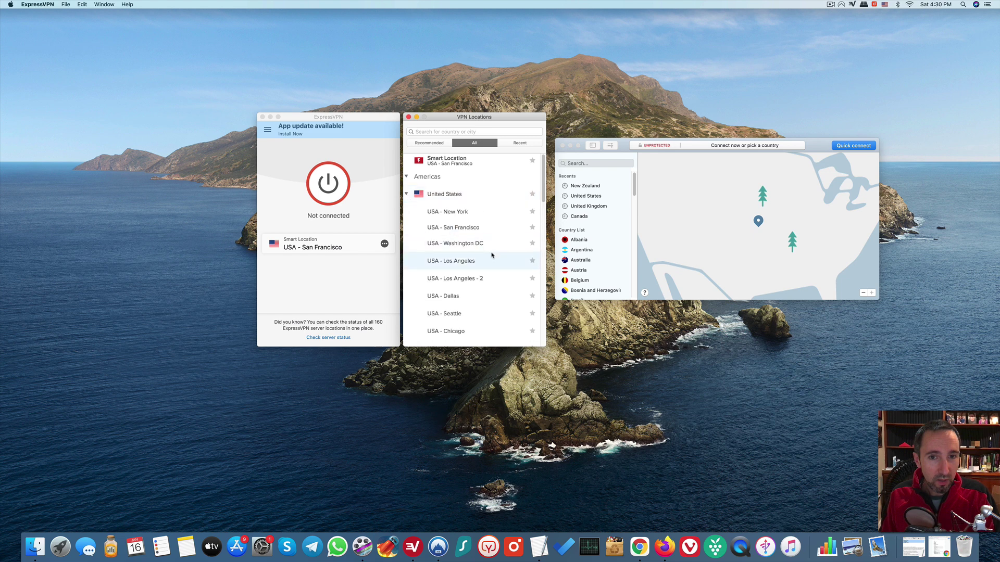
scroll(491, 258, "down", 4)
scroll(492, 255, "down", 10)
scroll(491, 253, "up", 8)
scroll(491, 254, "up", 3)
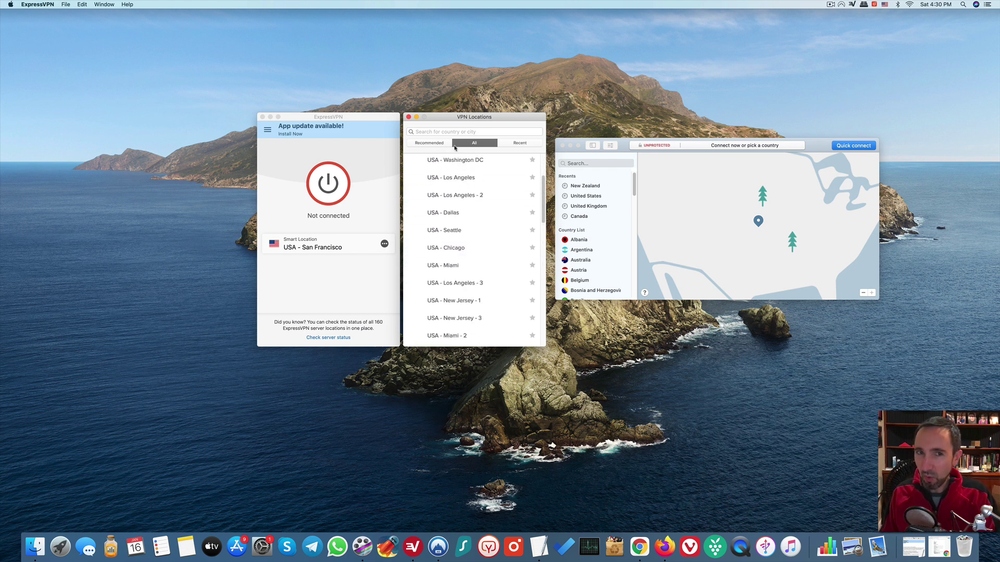
Step: Compare the Recommended and All location lists, ending on Recommended
left_click(437, 144)
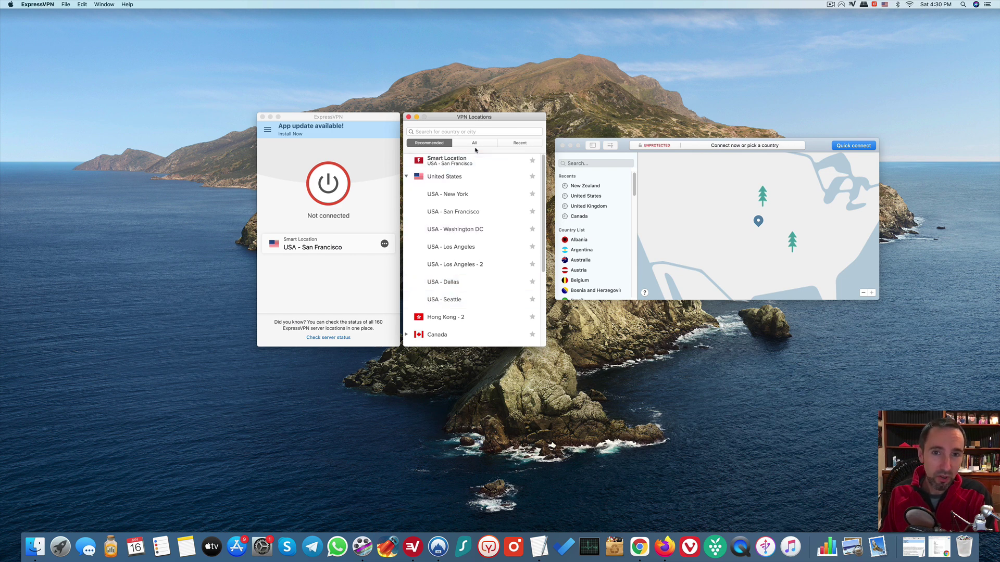
left_click(474, 144)
scroll(466, 206, "up", 2)
scroll(466, 206, "up", 1)
scroll(478, 206, "down", 5)
scroll(473, 220, "down", 2)
scroll(473, 239, "up", 10)
left_click(431, 144)
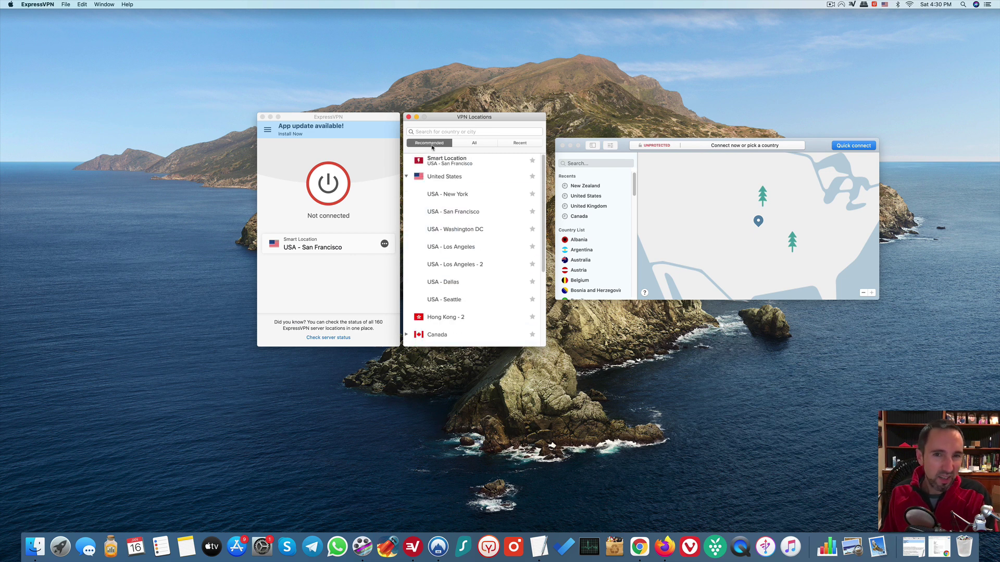
left_click(626, 151)
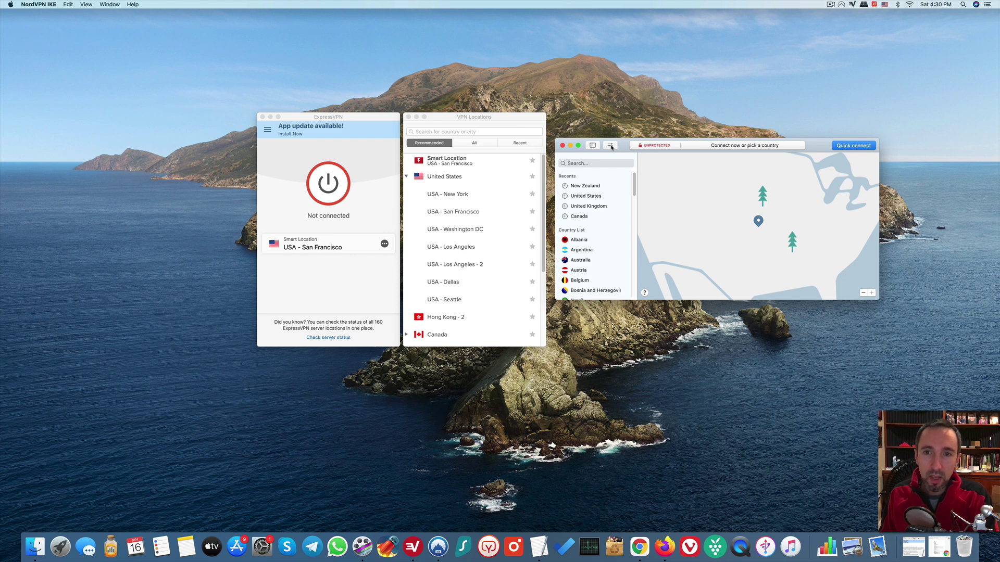
Step: Close NordVPN's preferences, zoom the main window, and scroll the country list down
left_click(610, 146)
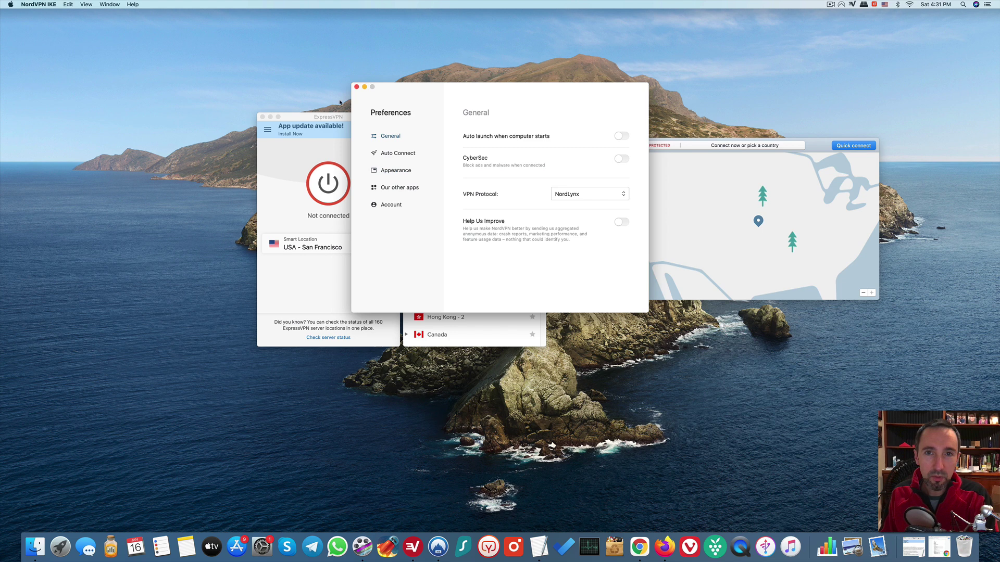
left_click(357, 87)
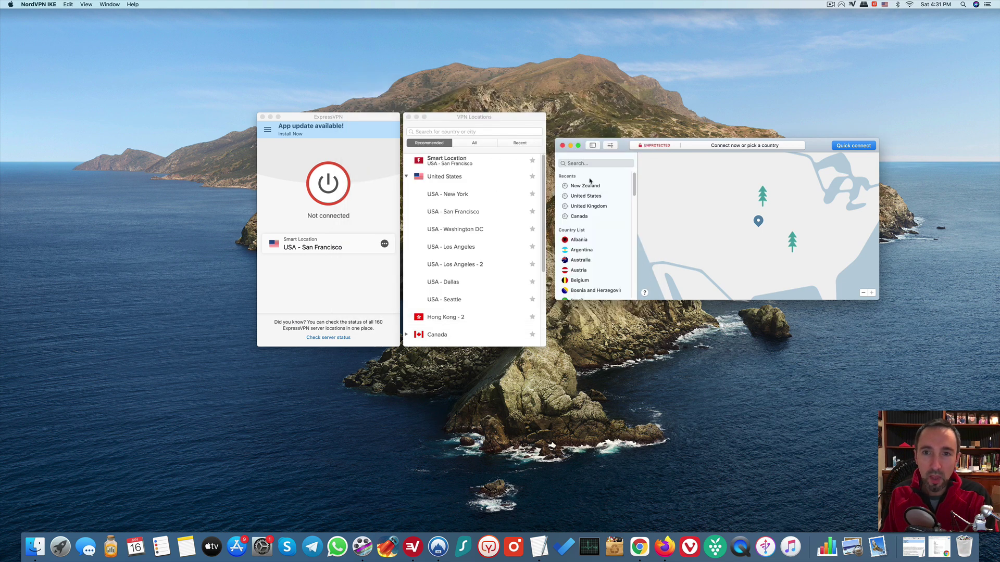
double_click(672, 300)
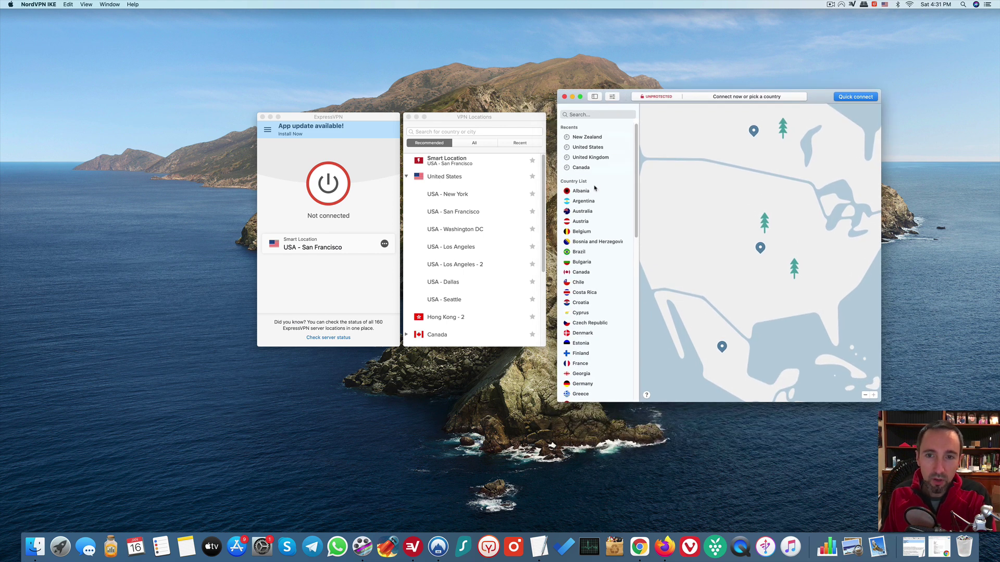
scroll(636, 188, "down", 2)
left_click_drag(636, 188, 610, 376)
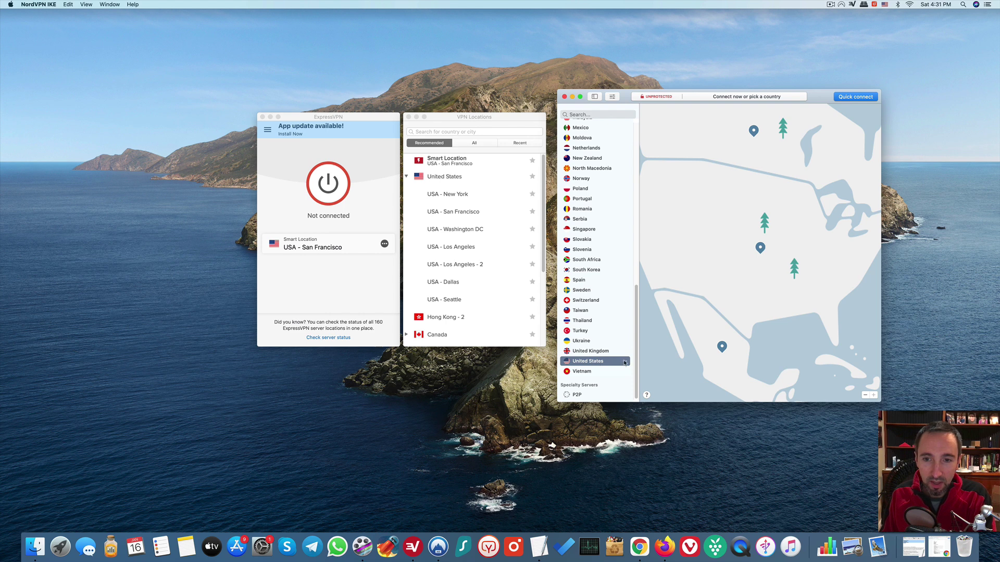
Step: Browse United States regions, select Miami, then list its 1740 individual servers
left_click(625, 362)
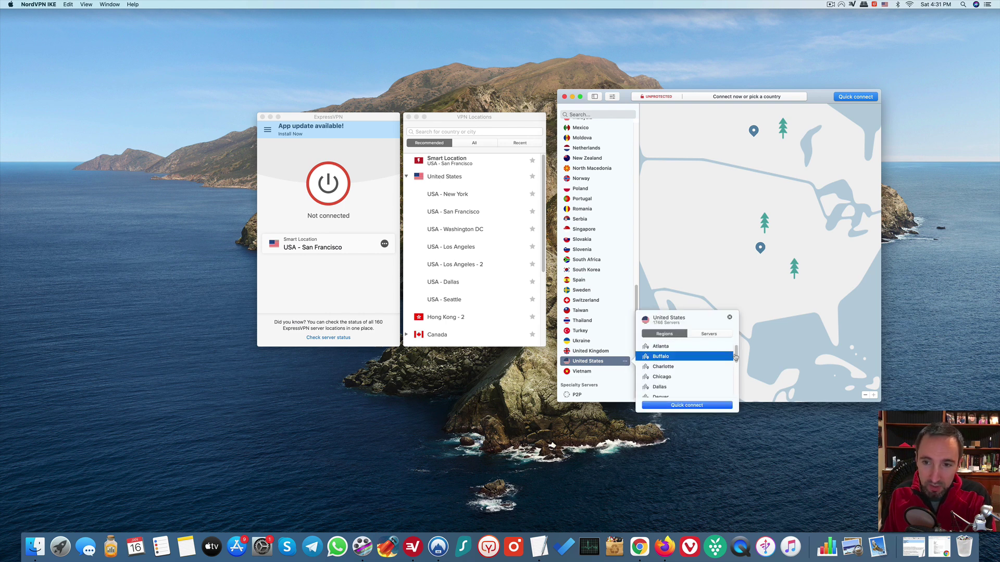
mouse_move(737, 356)
left_mouse_down()
mouse_move(739, 396)
mouse_move(734, 350)
left_mouse_up()
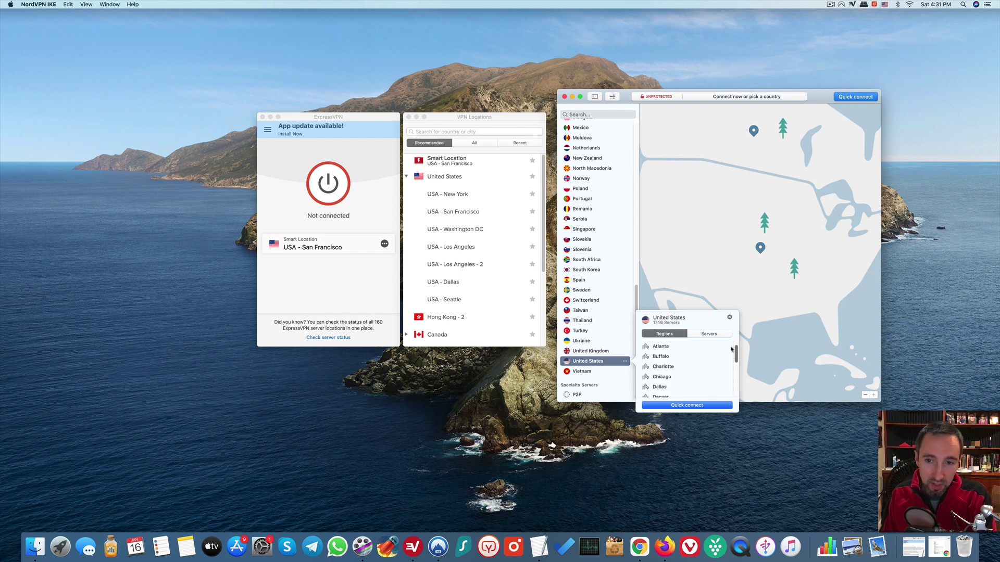
left_click(708, 334)
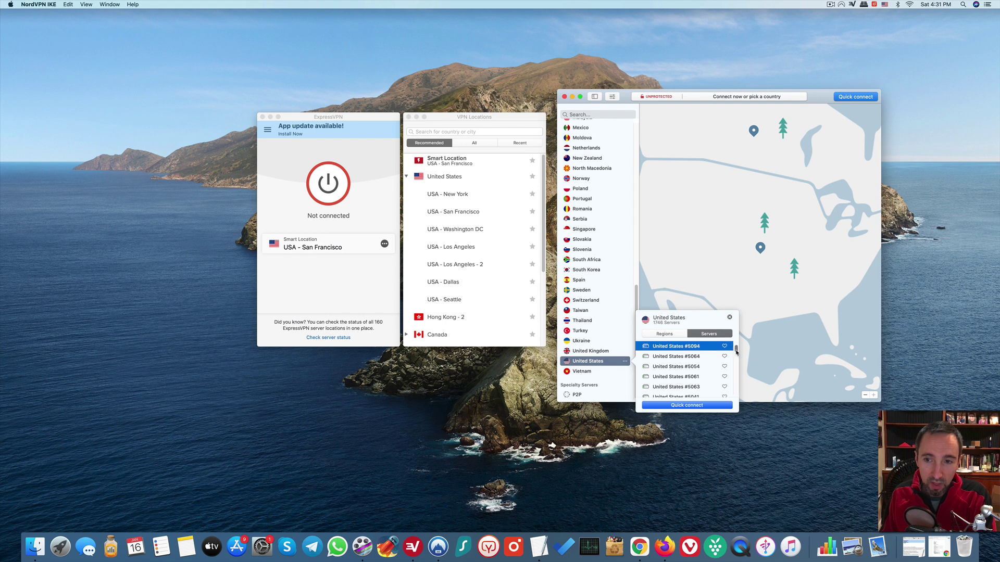
mouse_move(736, 352)
left_mouse_down()
mouse_move(737, 400)
mouse_move(734, 342)
left_mouse_up()
left_click(664, 335)
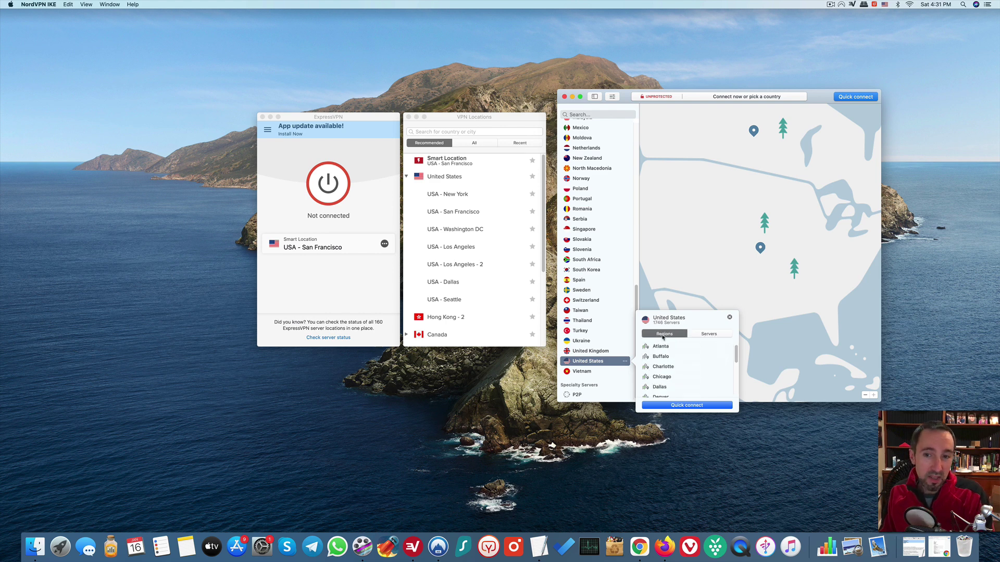
left_click_drag(736, 355, 738, 374)
left_click(727, 365)
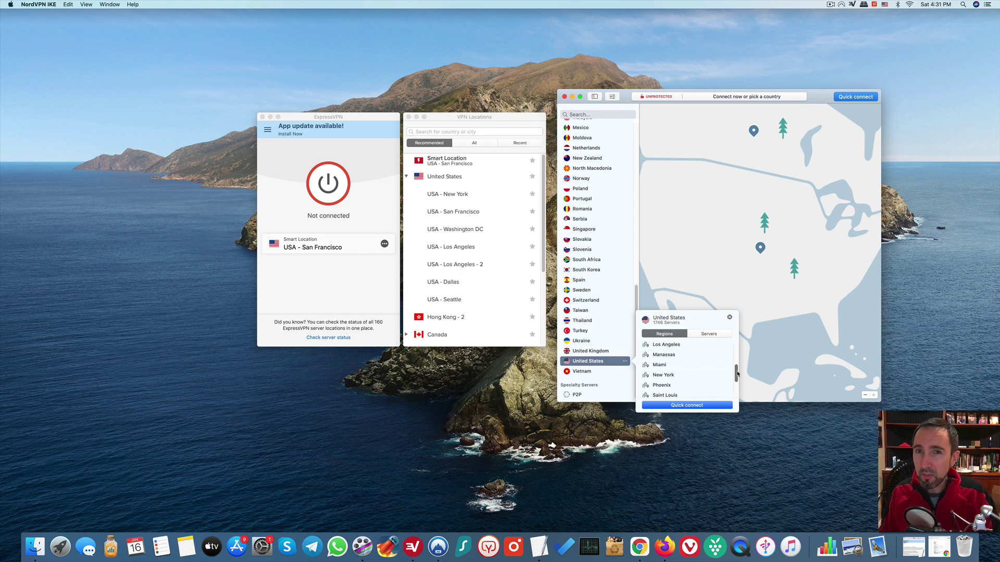
left_click(709, 334)
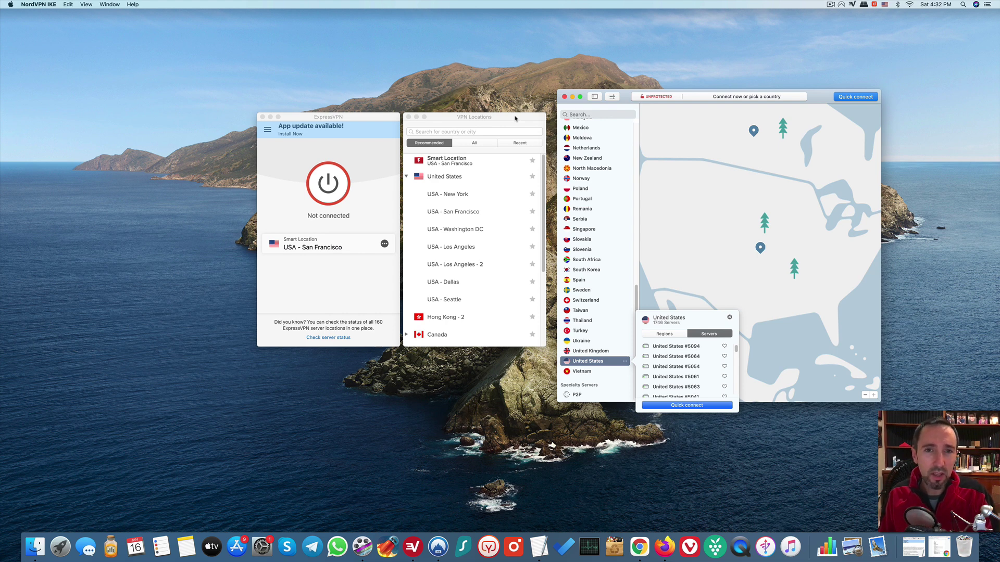
Step: Star United States in ExpressVPN's VPN Locations, then view the Recent list
left_click(514, 118)
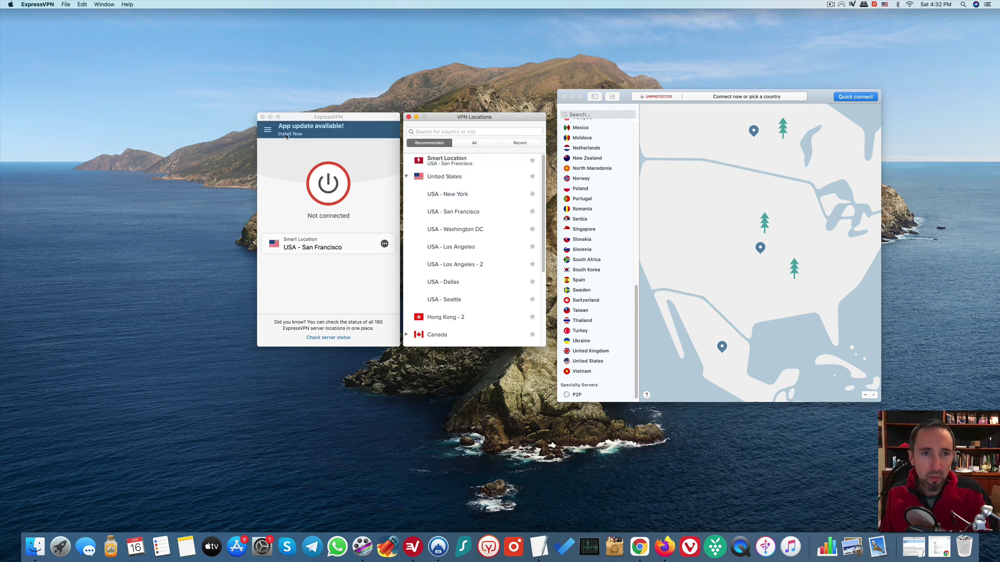
left_click(267, 130)
left_click(360, 119)
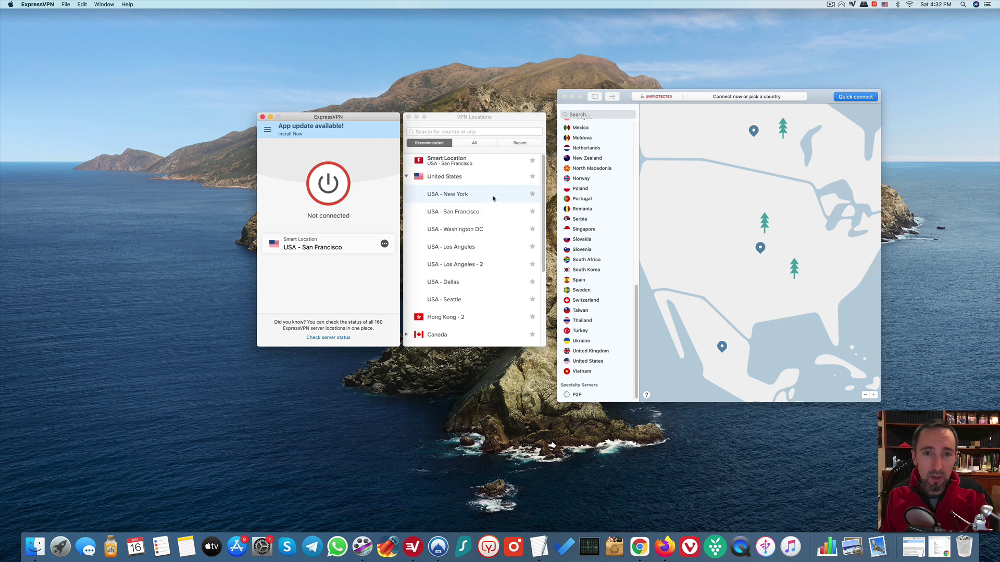
left_click(532, 196)
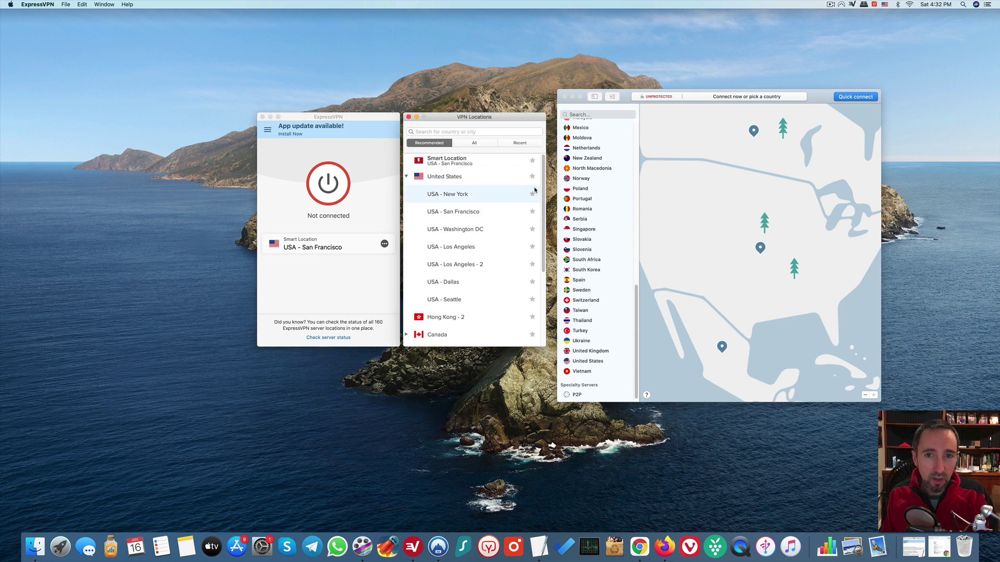
left_click(532, 177)
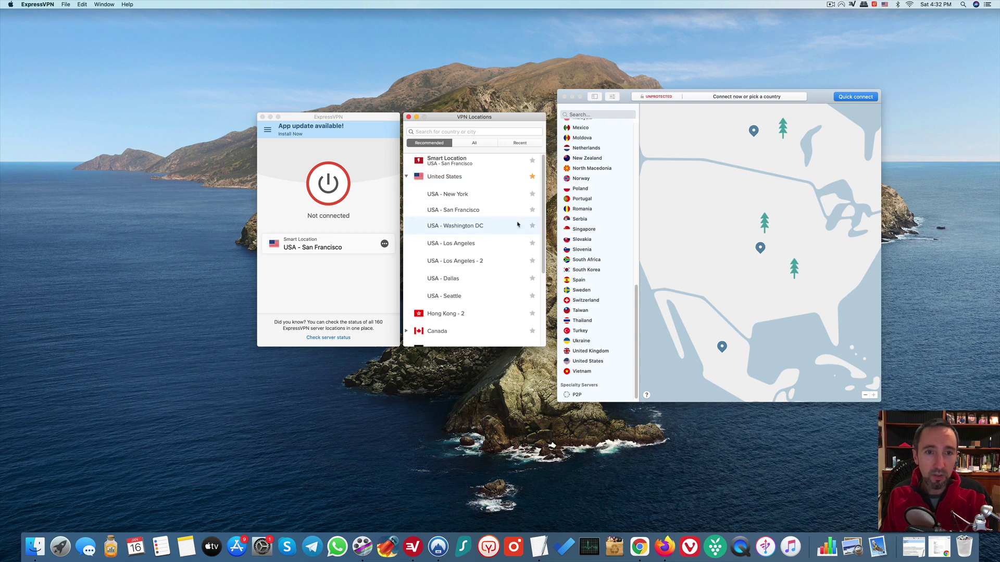
left_click(476, 143)
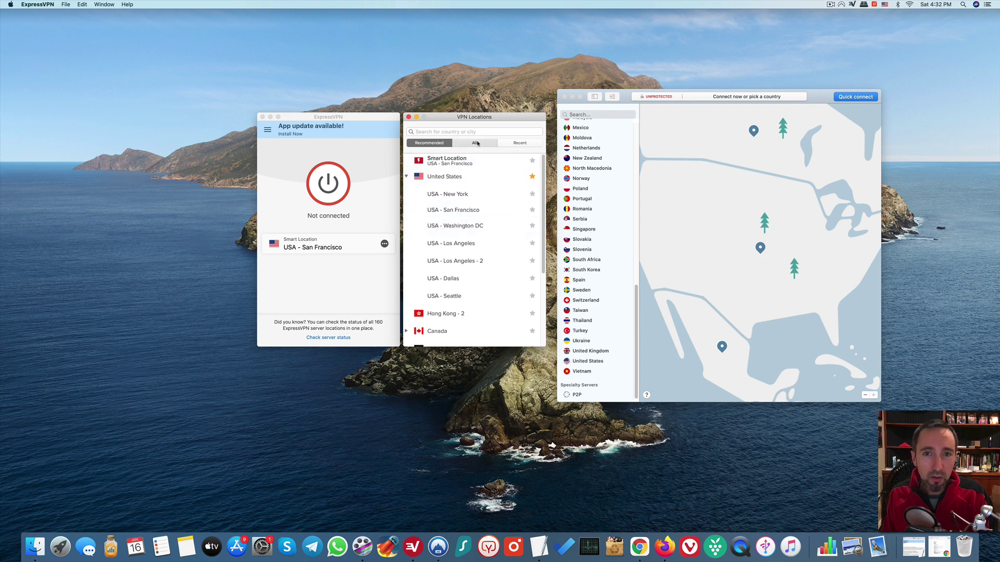
left_click(515, 145)
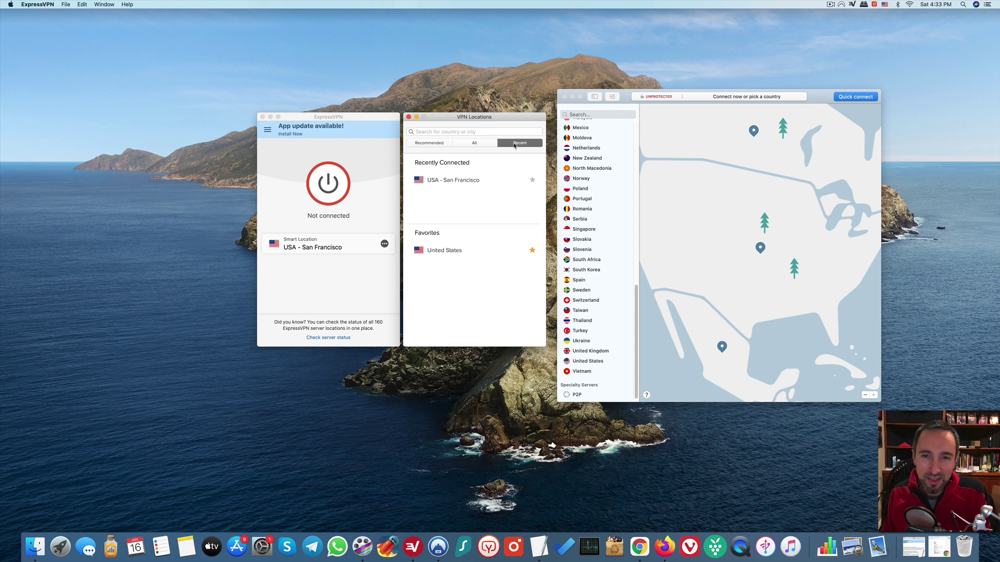
Step: Heart server United States #5094 in the United States server options, then close them
left_click(626, 362)
left_click(625, 361)
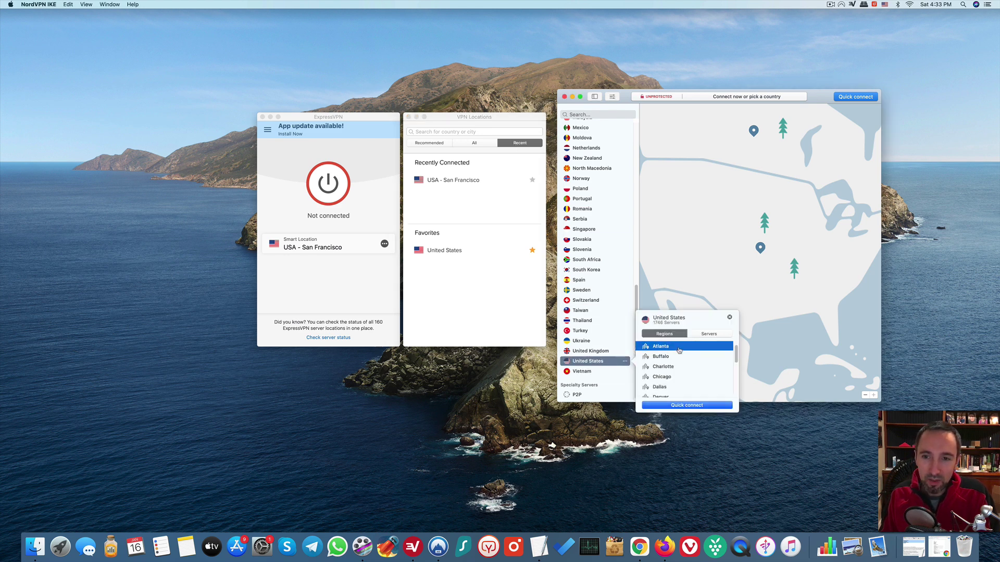
left_click(707, 334)
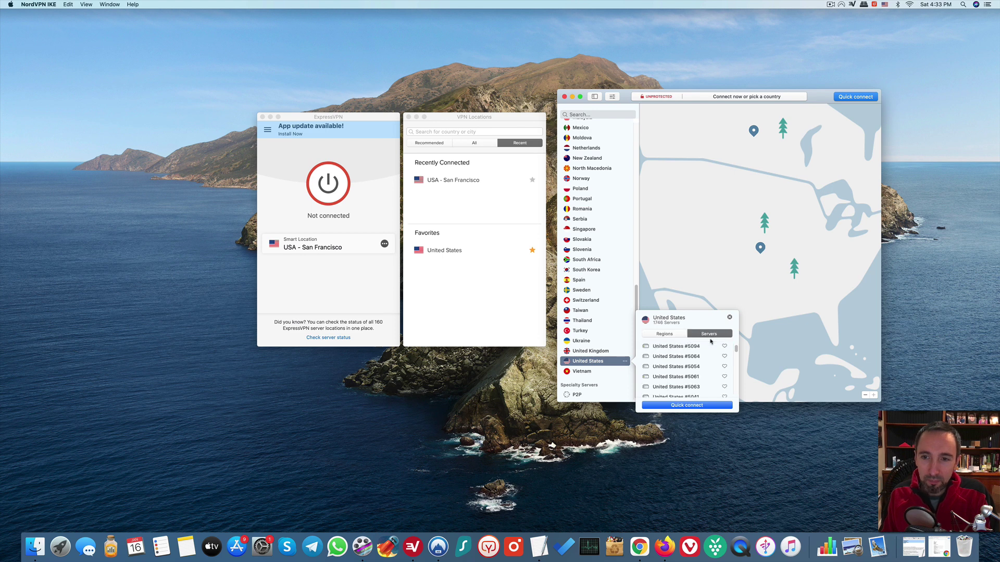
left_click(725, 347)
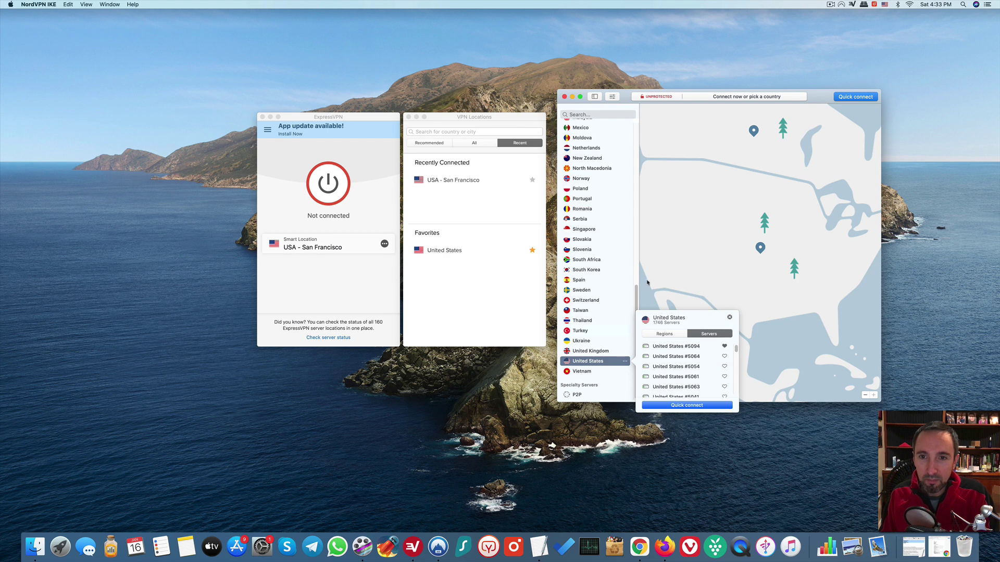
left_click(636, 295)
Step: Scroll NordVPN's whole country list and back, then show ExpressVPN's Recommended locations
scroll(636, 295, "up", 15)
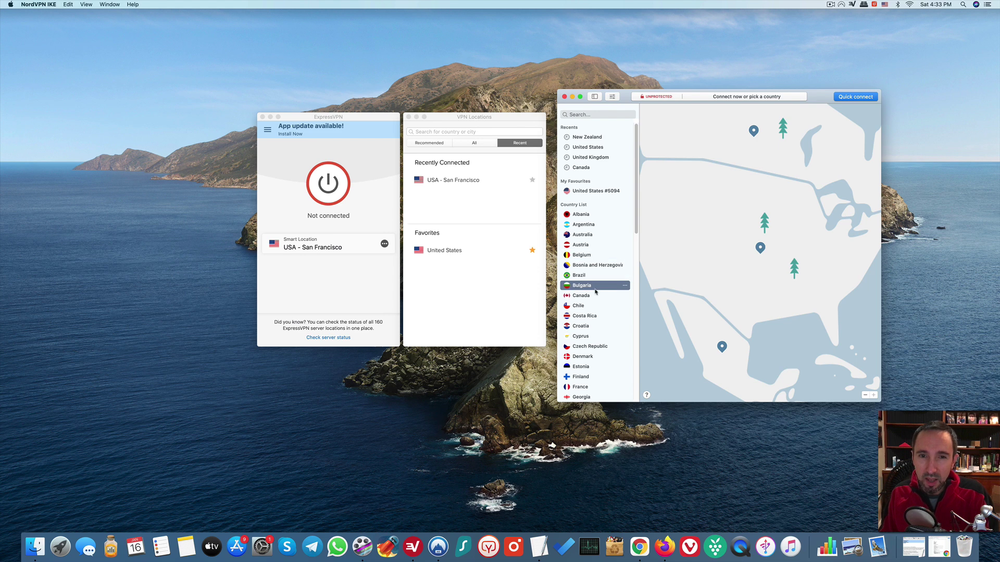
scroll(634, 200, "down", 3)
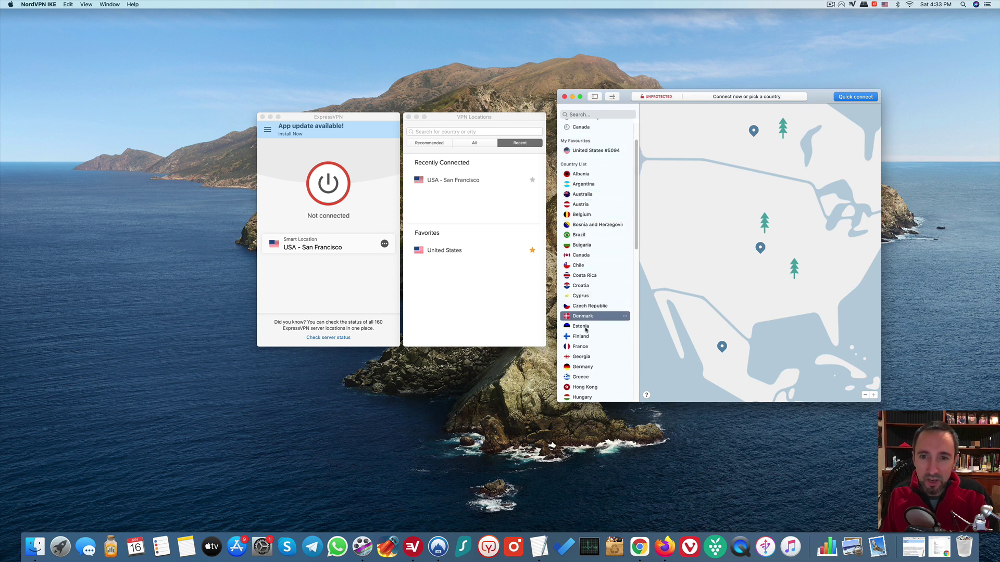
left_click_drag(637, 204, 643, 360)
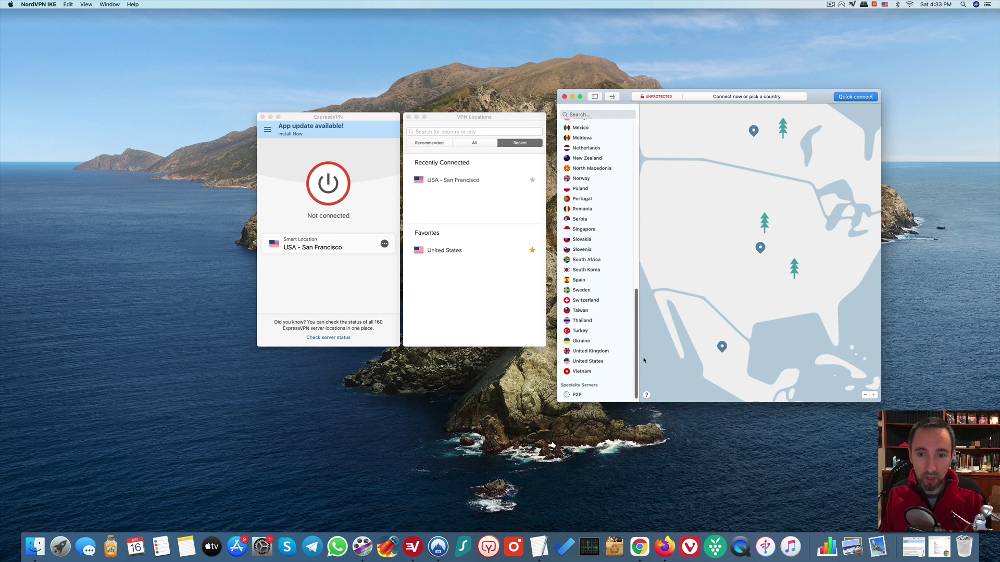
scroll(592, 255, "up", 15)
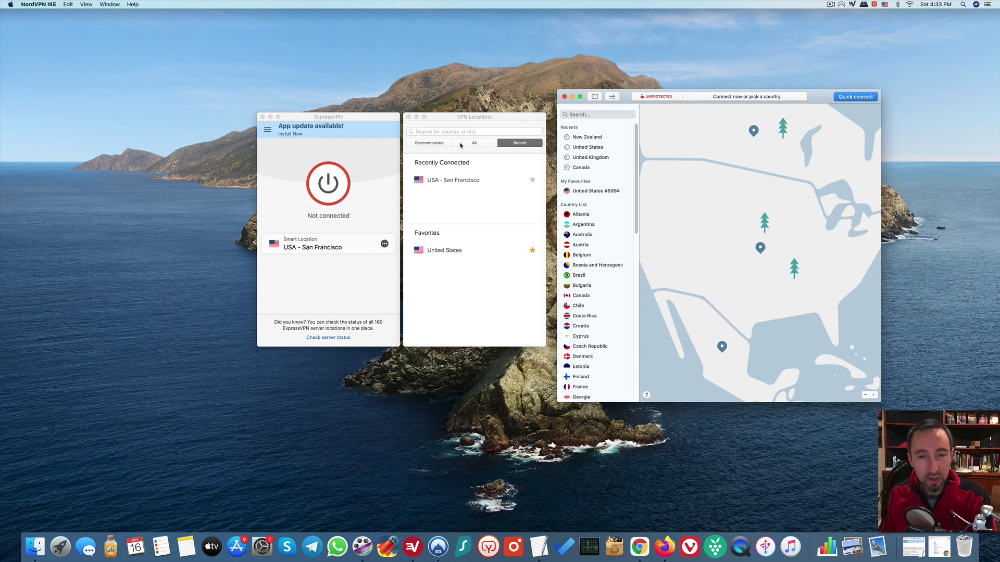
left_click(440, 143)
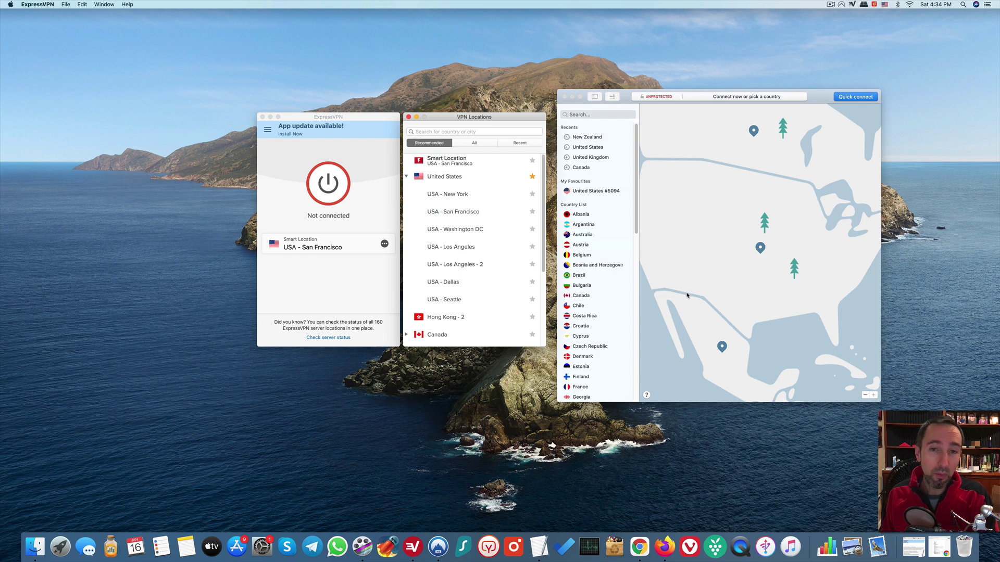
Step: Open ExpressVPN's Speed Test and start measuring all locations
left_click_drag(302, 118, 293, 117)
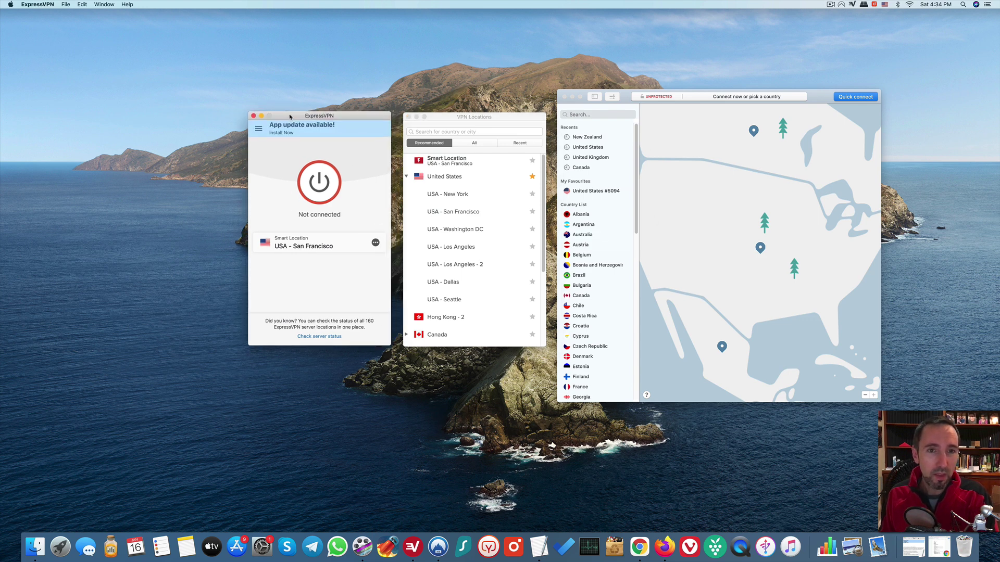
left_click(259, 128)
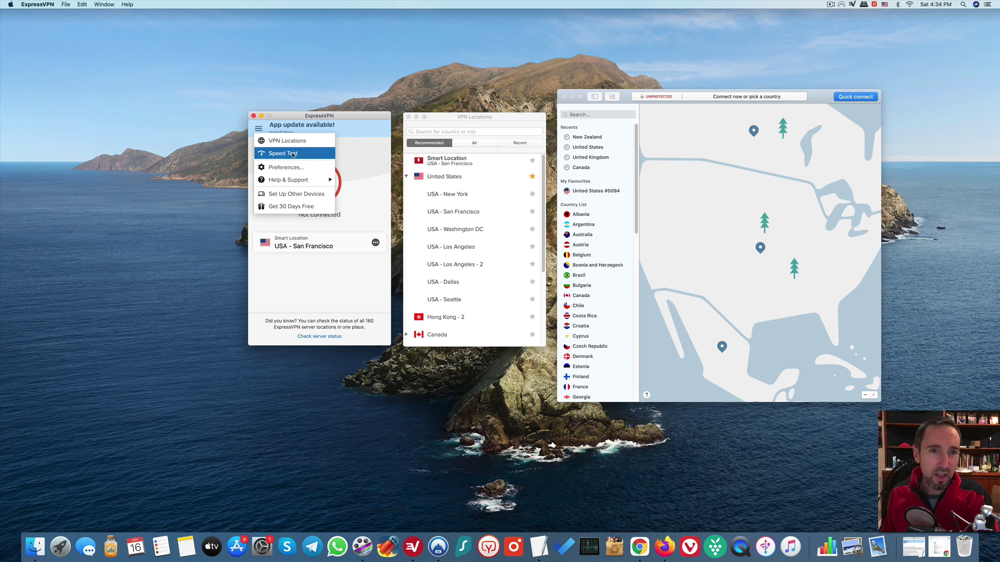
left_click(300, 154)
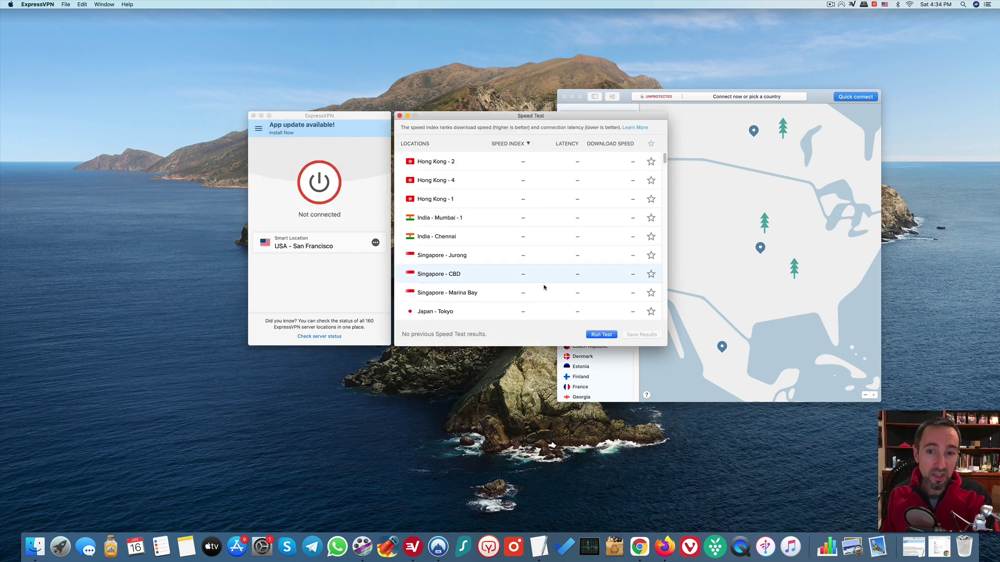
left_click(600, 336)
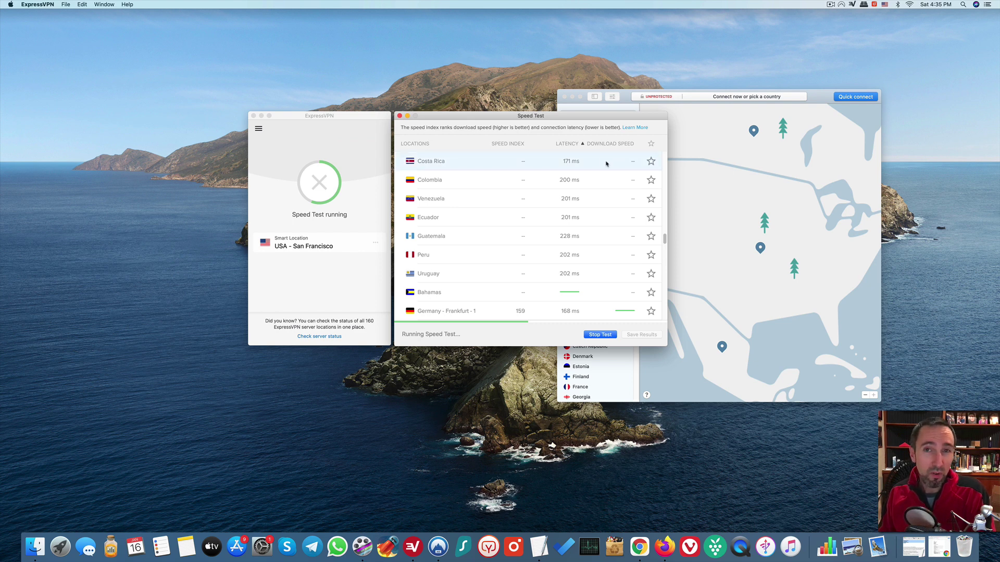
Step: Review the speed results, topped by USA - Seattle at 5678, and stop the test
scroll(605, 163, "down", 3)
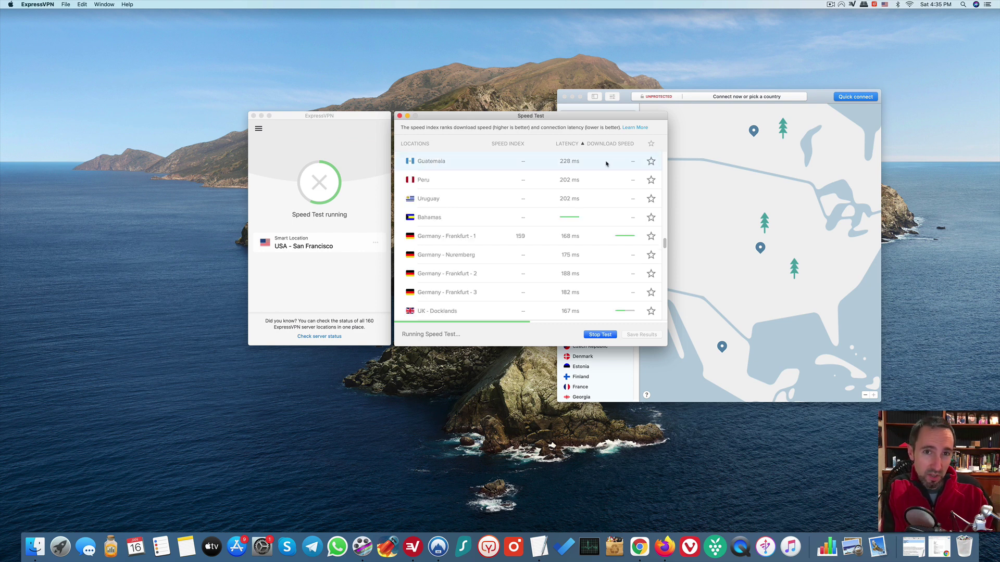
scroll(606, 163, "down", 1)
scroll(606, 164, "down", 3)
scroll(606, 164, "down", 1)
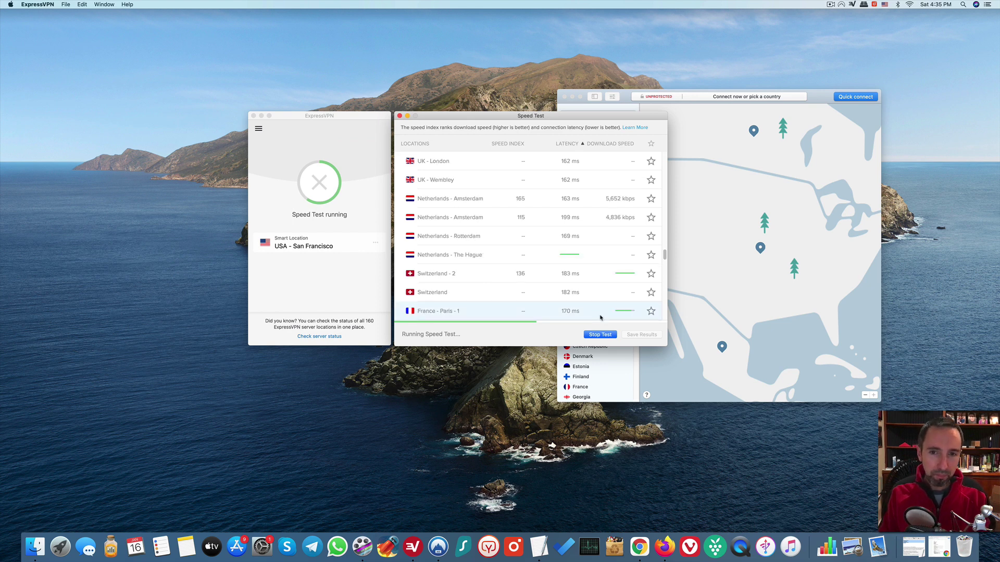
left_click(606, 332)
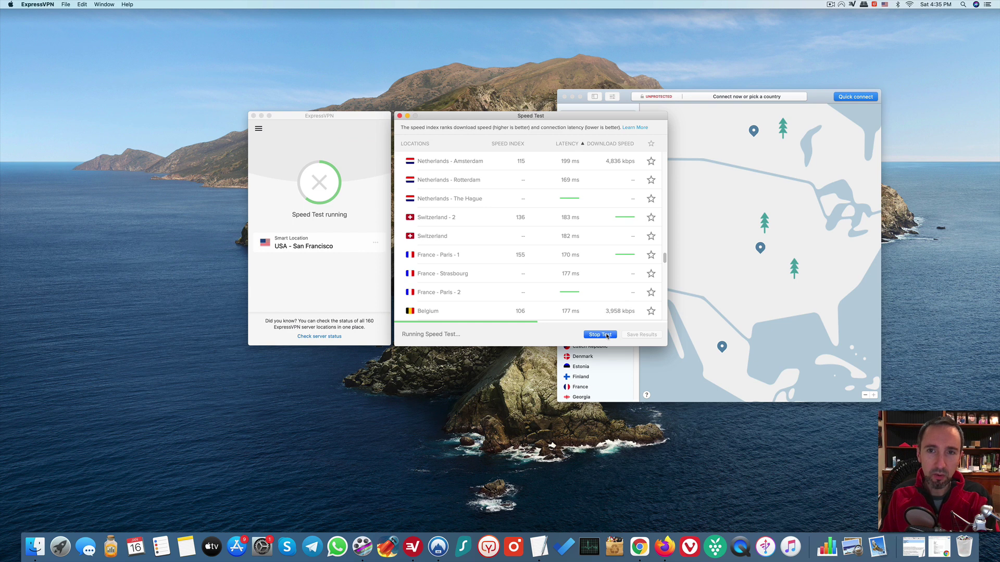
left_click(257, 129)
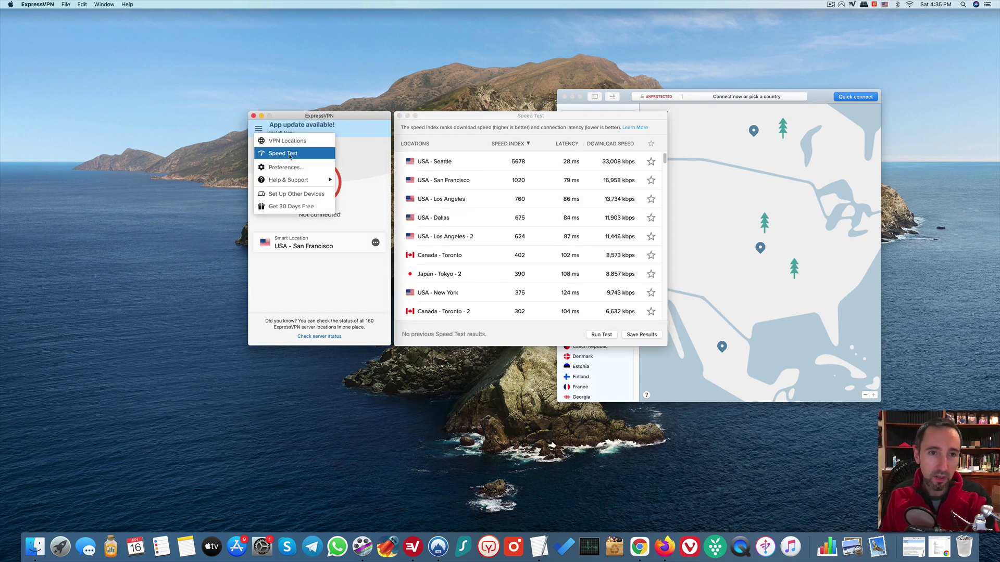
Step: Review ExpressVPN's Protocol, General and Advanced preferences, then close the Speed Test results
left_click(287, 168)
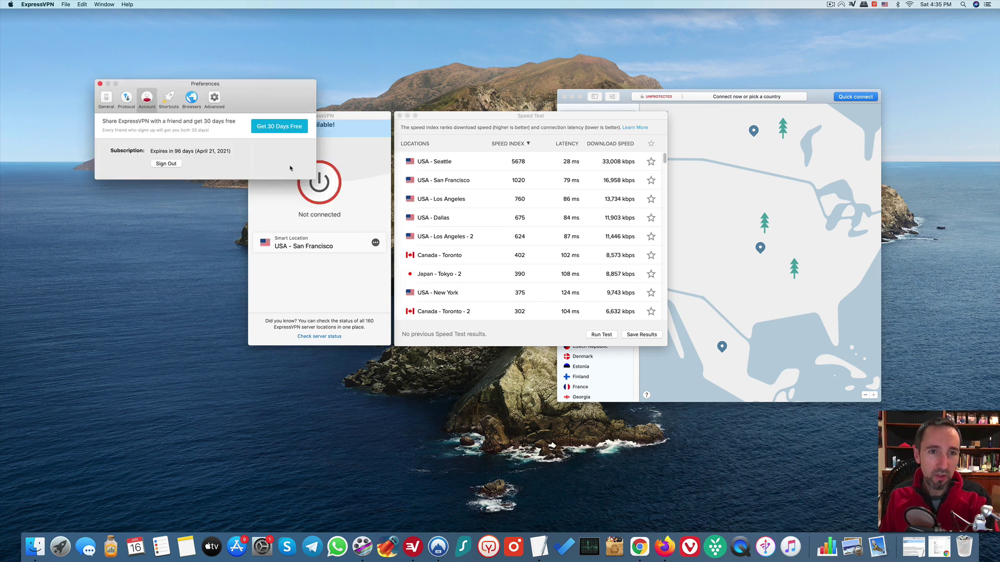
left_click(126, 99)
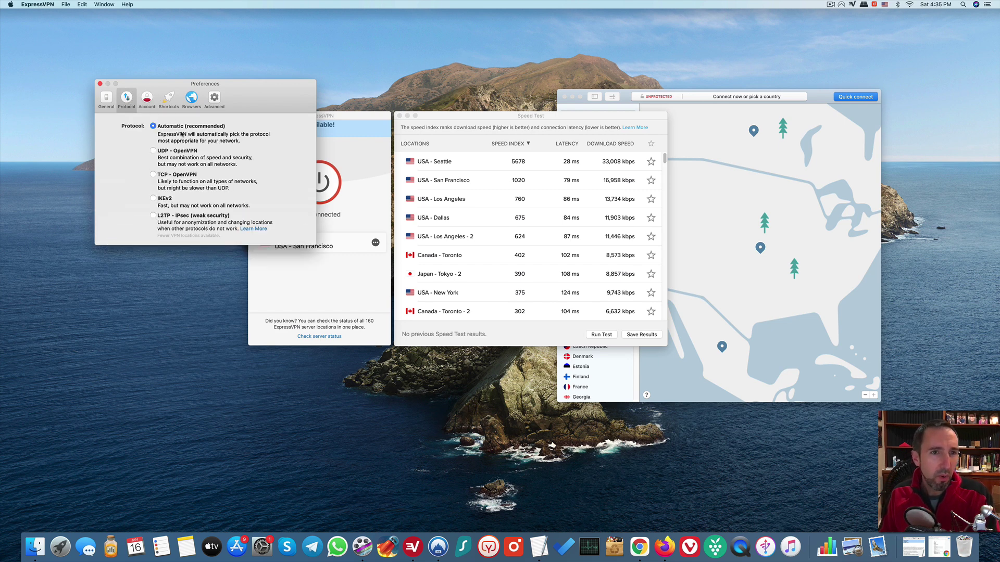
left_click(106, 100)
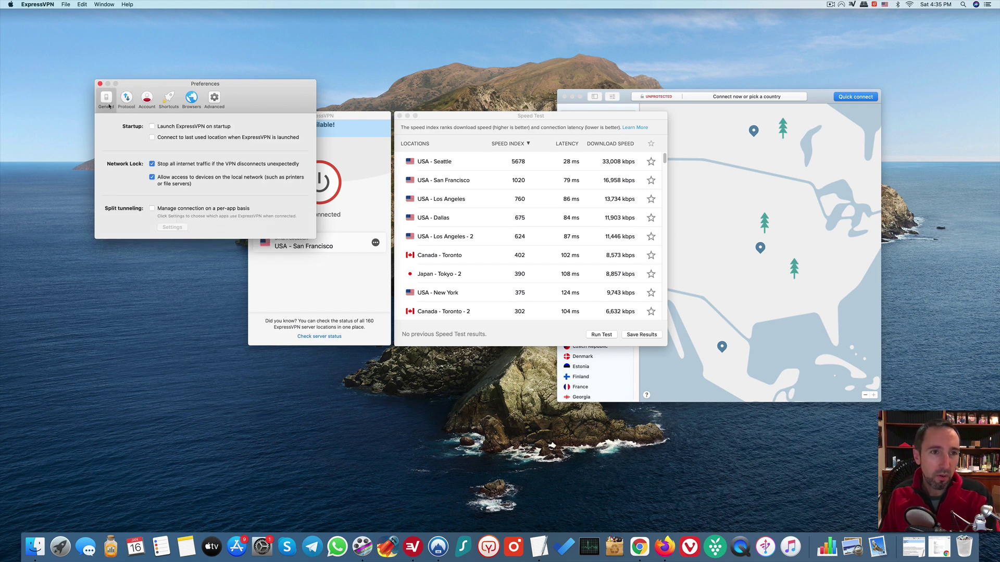
left_click(213, 103)
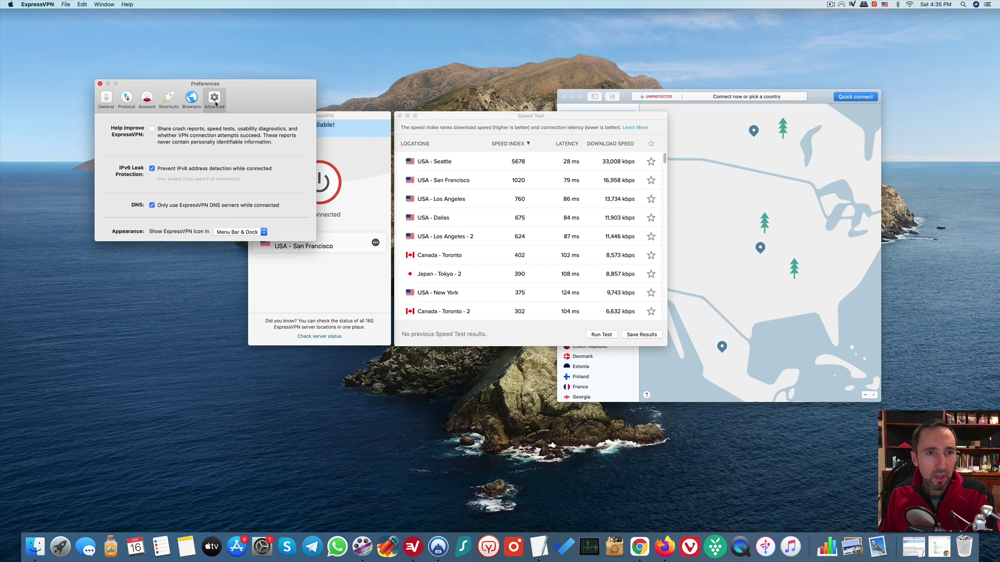
left_click_drag(253, 100, 179, 129)
left_click(410, 116)
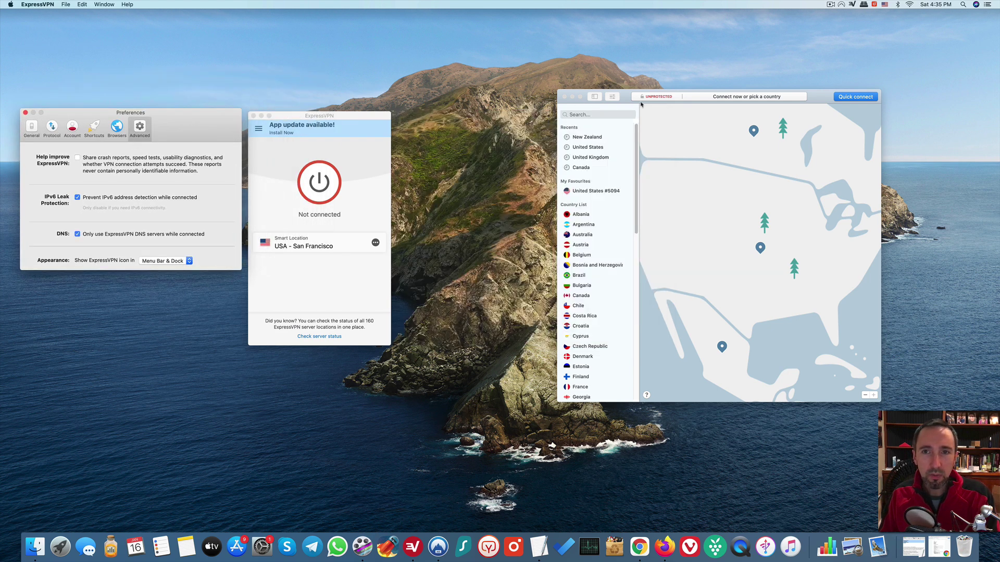
left_click(614, 99)
key("super+comma")
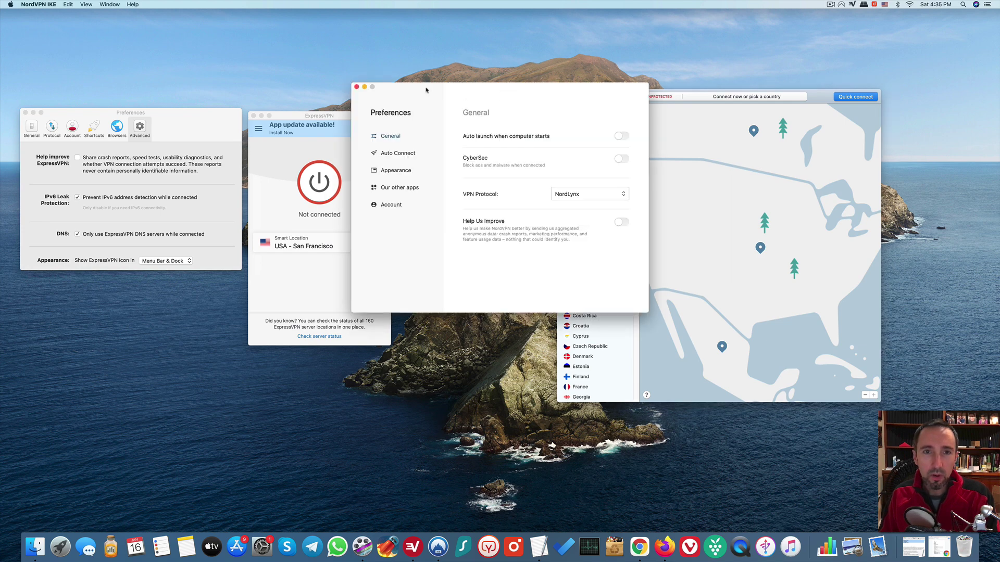
left_click_drag(442, 92, 524, 127)
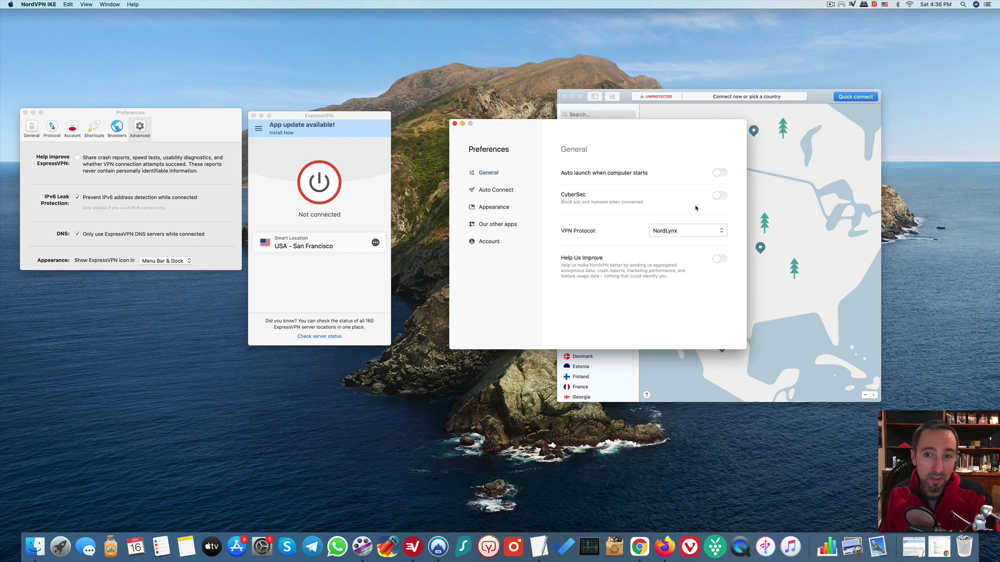
left_click(499, 192)
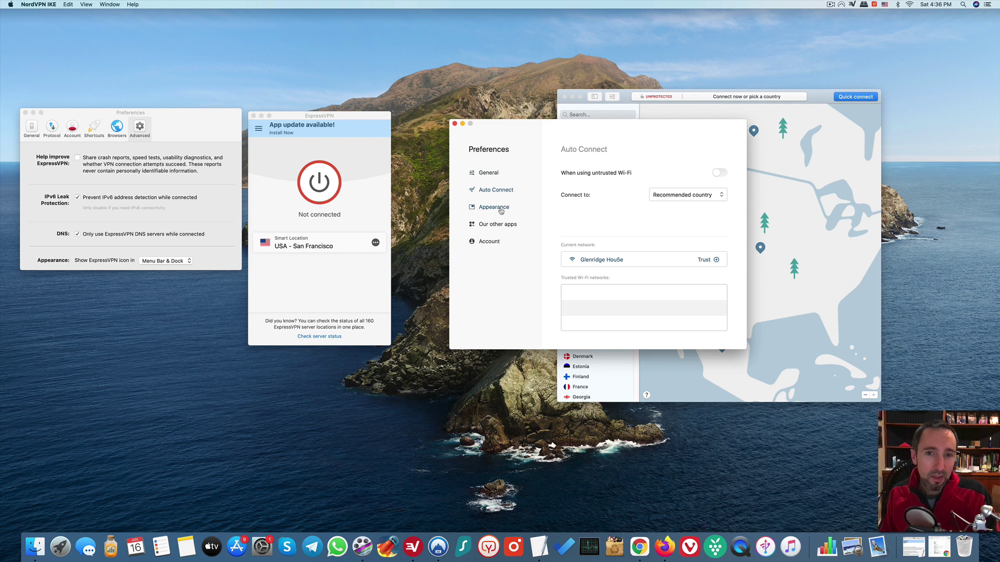
left_click(501, 210)
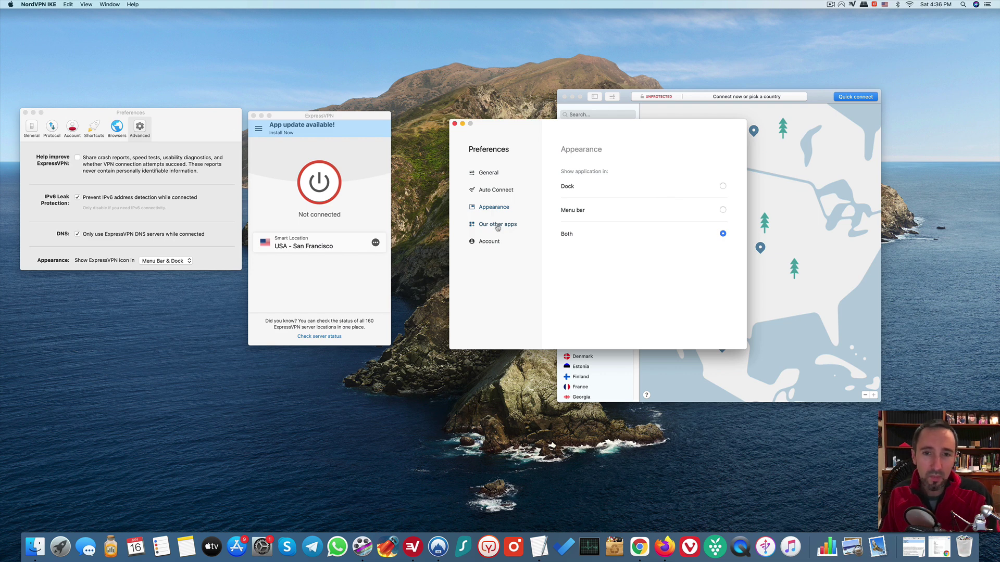
left_click(454, 124)
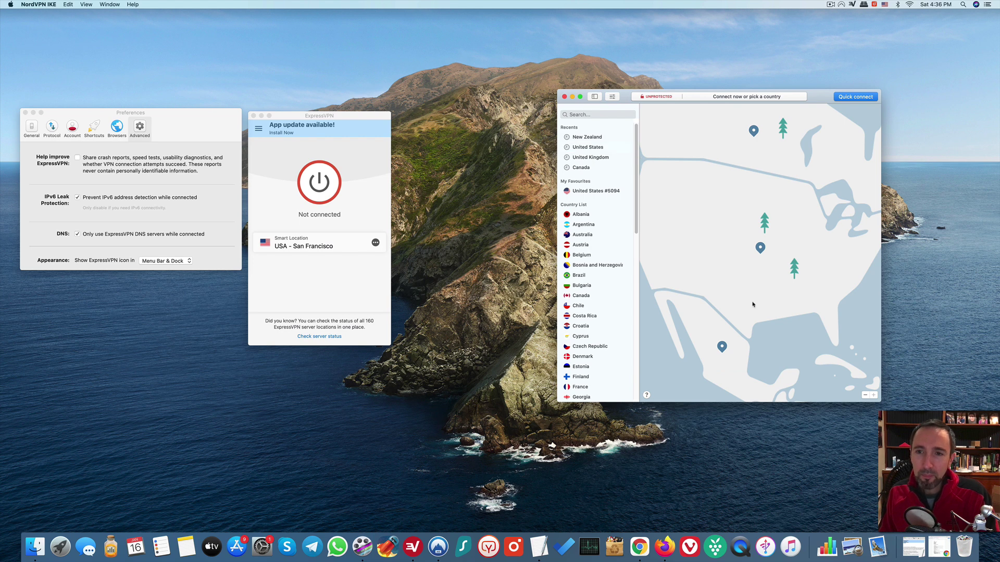
Step: Widen the NordVPN window and zoom the map out to show Europe
left_click_drag(880, 296, 966, 285)
left_click_drag(851, 109, 752, 117)
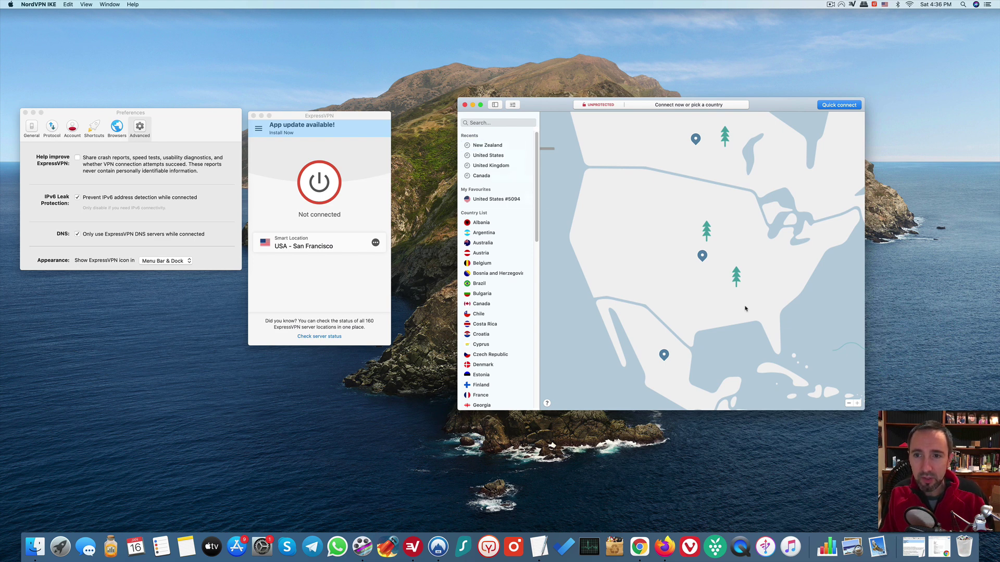
left_click(849, 404)
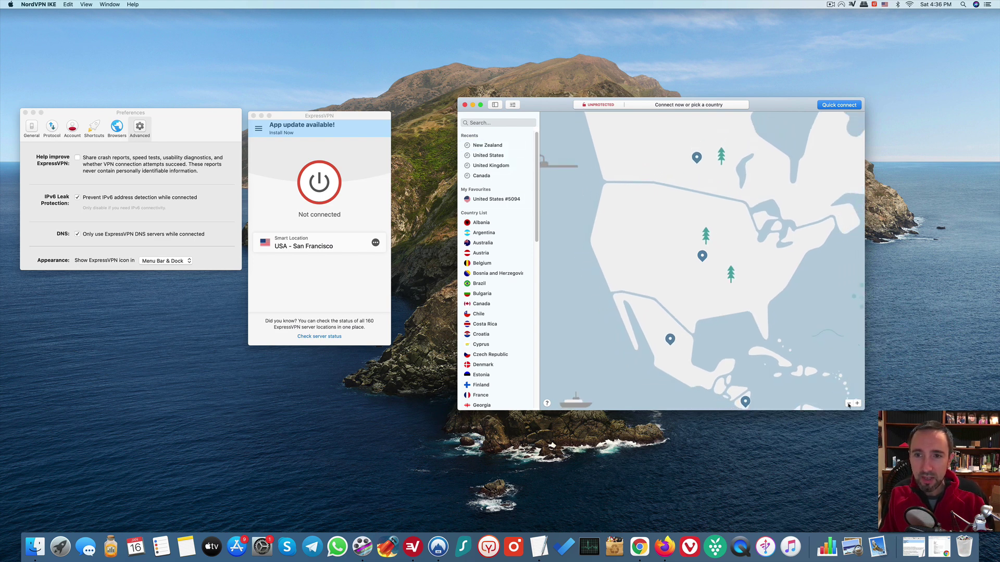
scroll(743, 240, "down", 5)
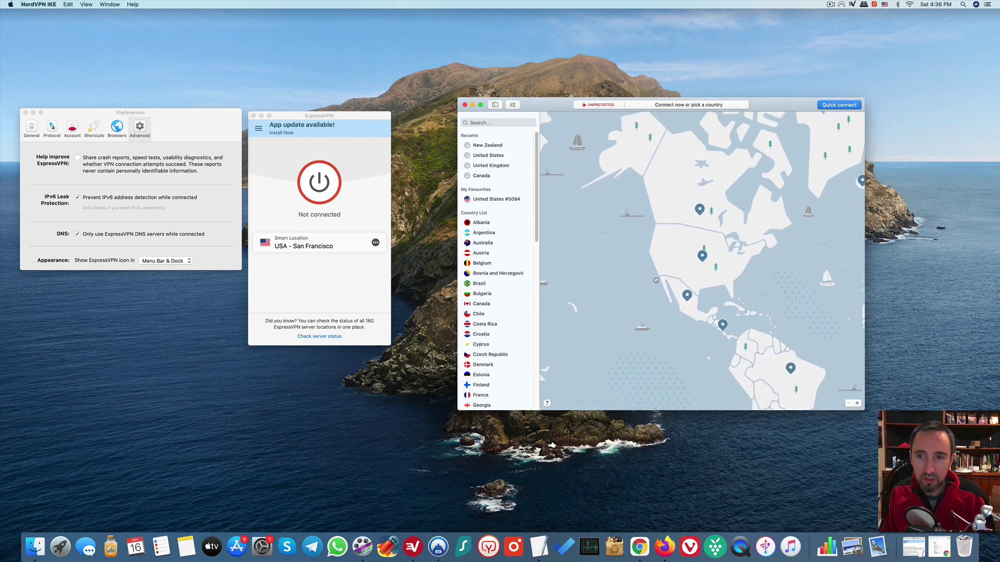
scroll(743, 240, "right", 10)
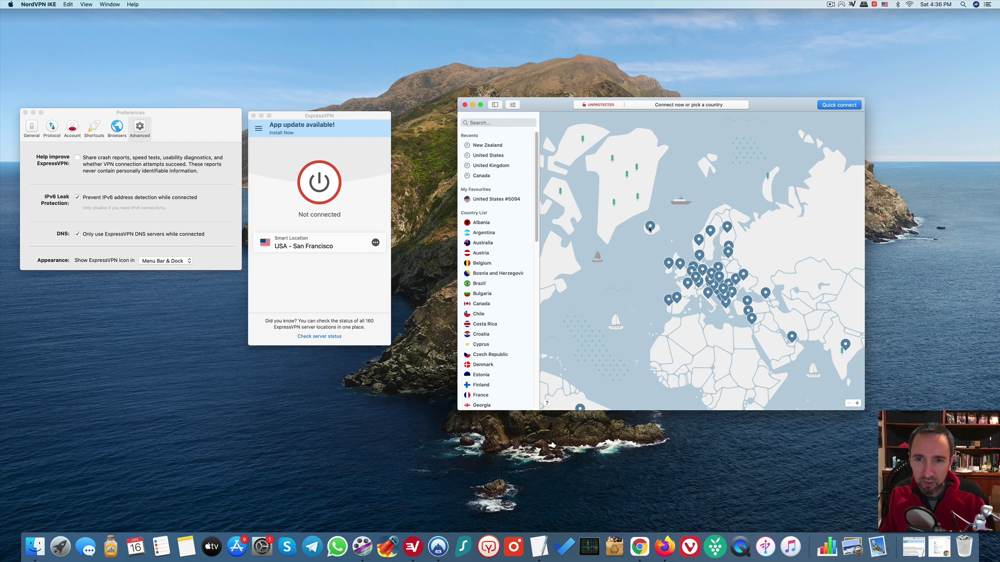
Step: Connect to Iceland #60 from its map pin, then zoom the map further out
left_click(649, 227)
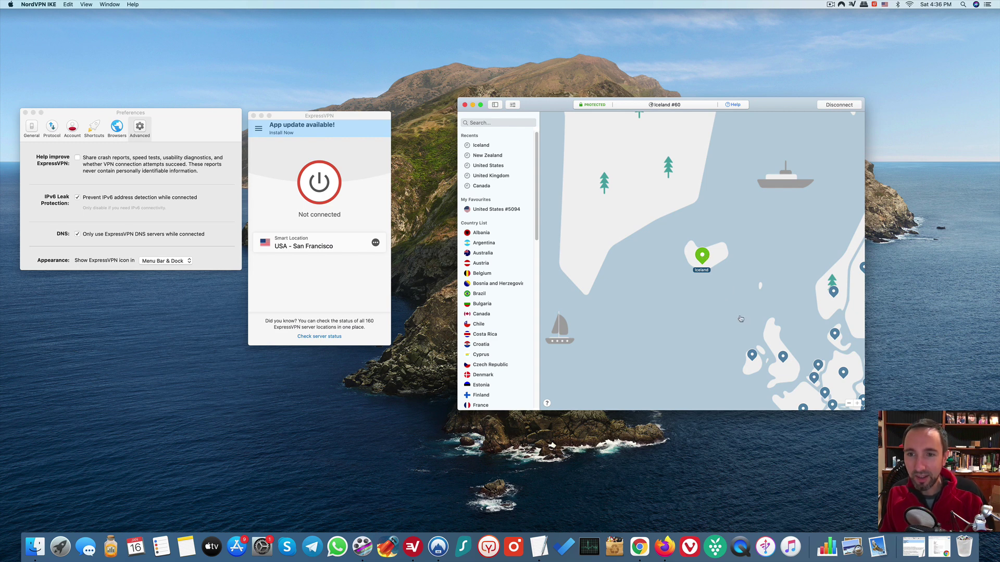
scroll(748, 332, "down", 5)
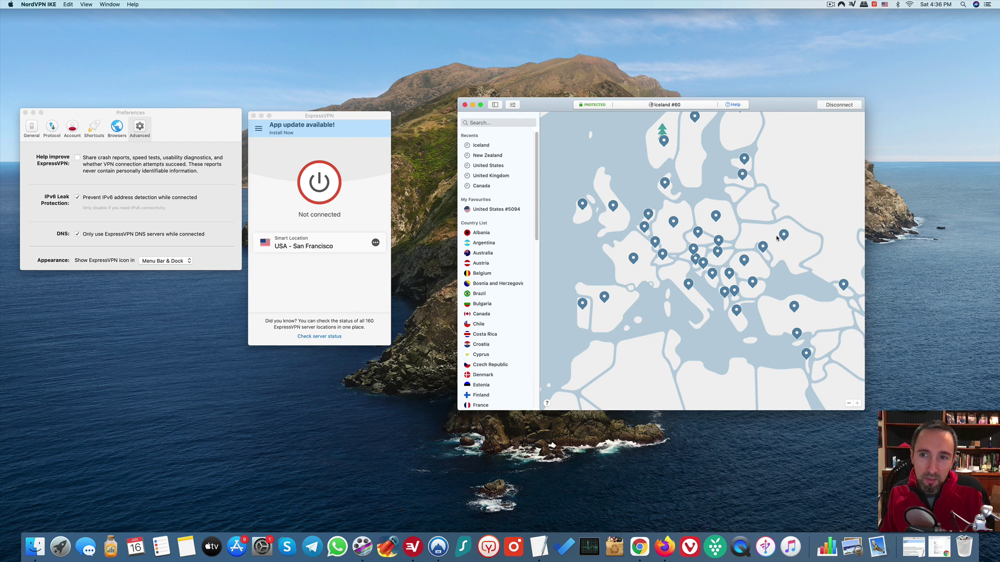
left_click(849, 403)
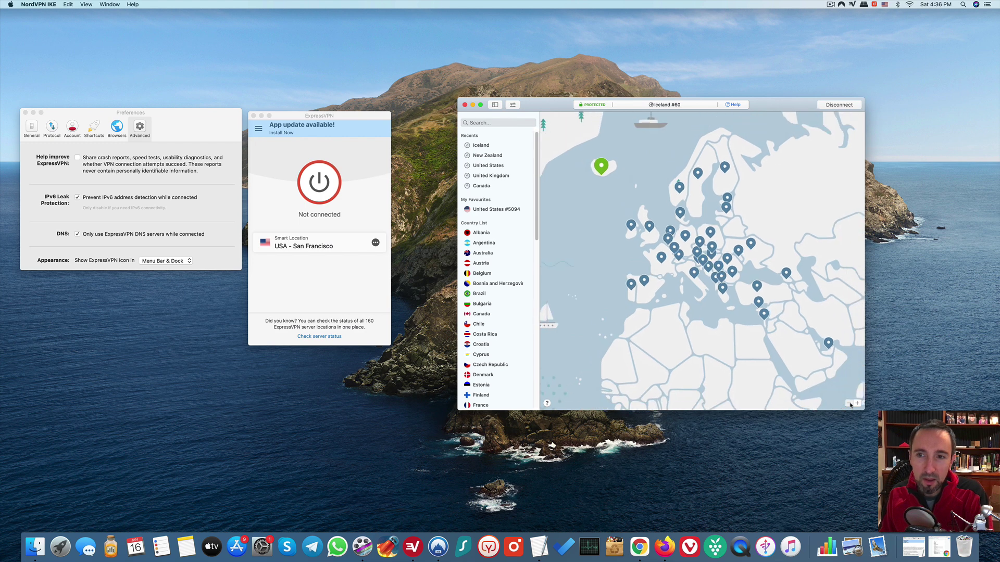
left_click(849, 403)
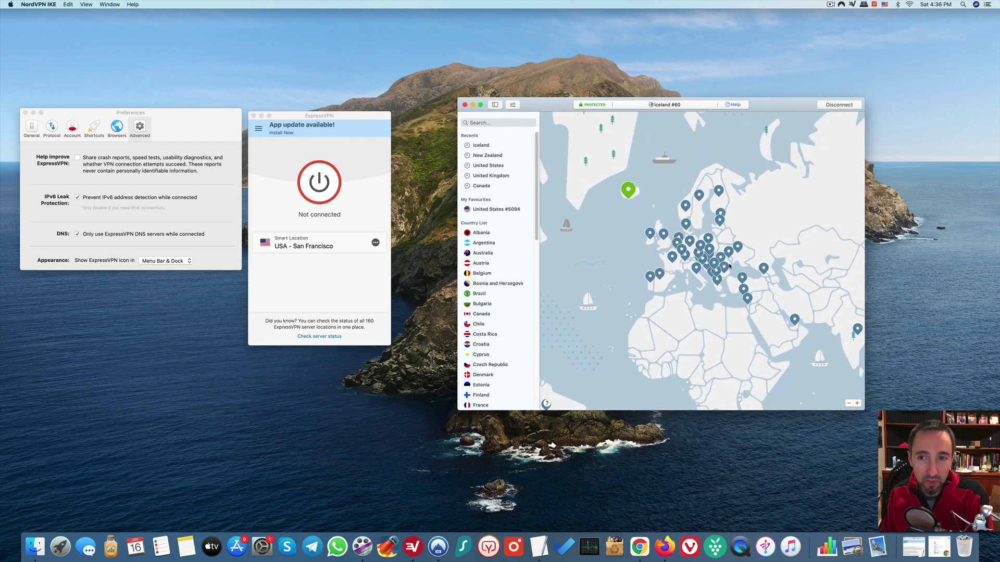
scroll(734, 255, "down", 5)
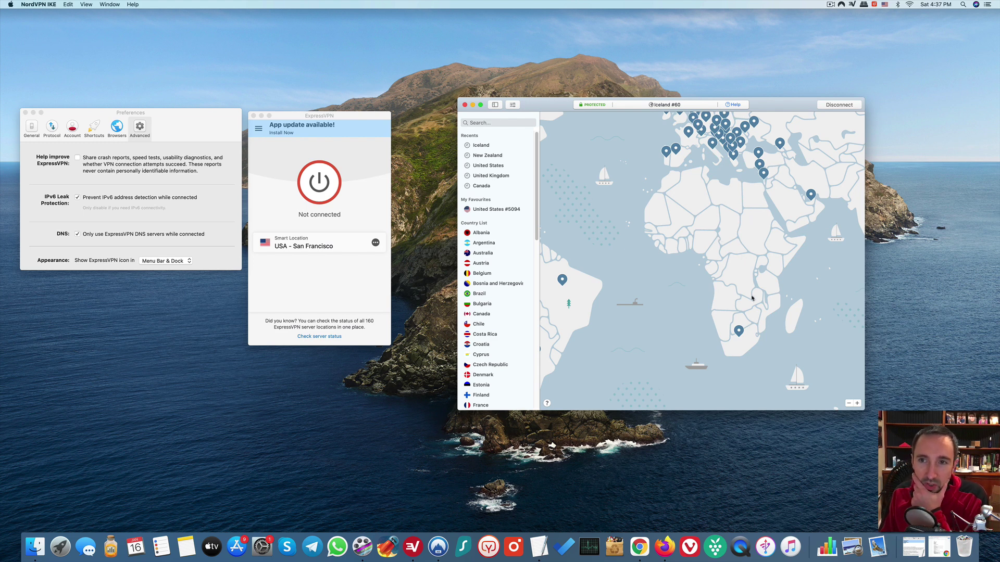
Step: Connect to South Africa #81 on the map, then zoom out toward the Atlantic and Americas
left_click(739, 331)
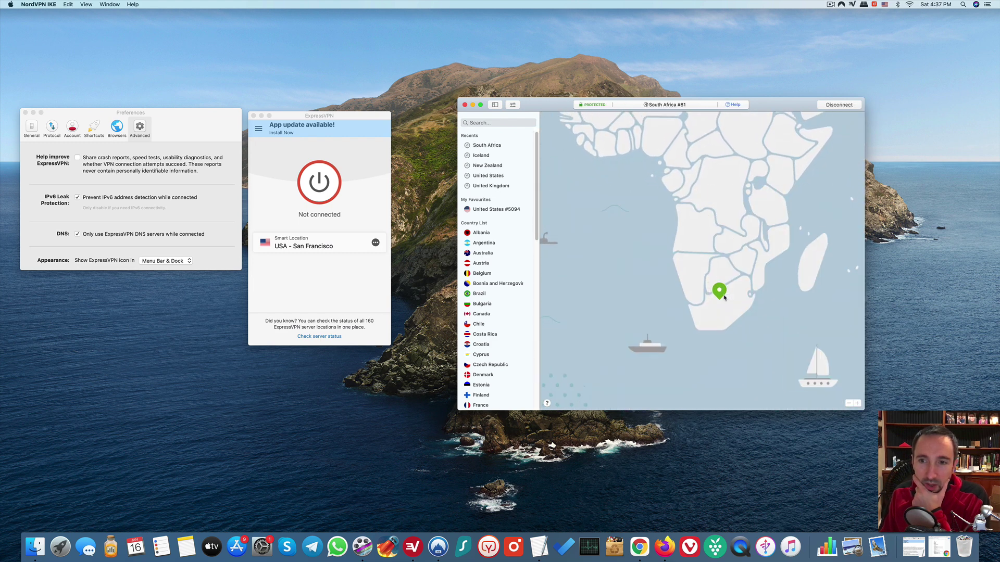
scroll(719, 260, "up", 10)
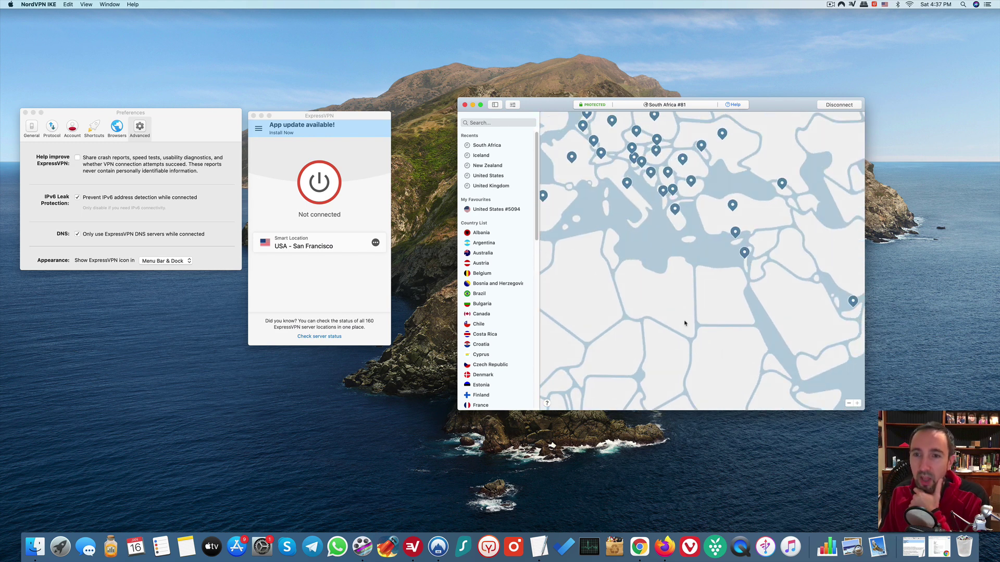
scroll(680, 319, "left", 3)
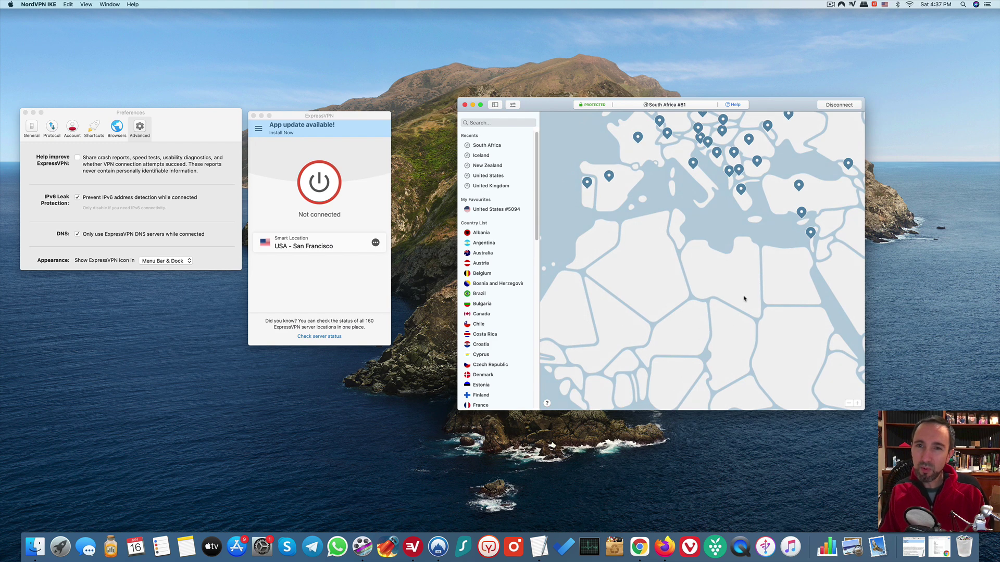
left_click(849, 404)
left_click(848, 404)
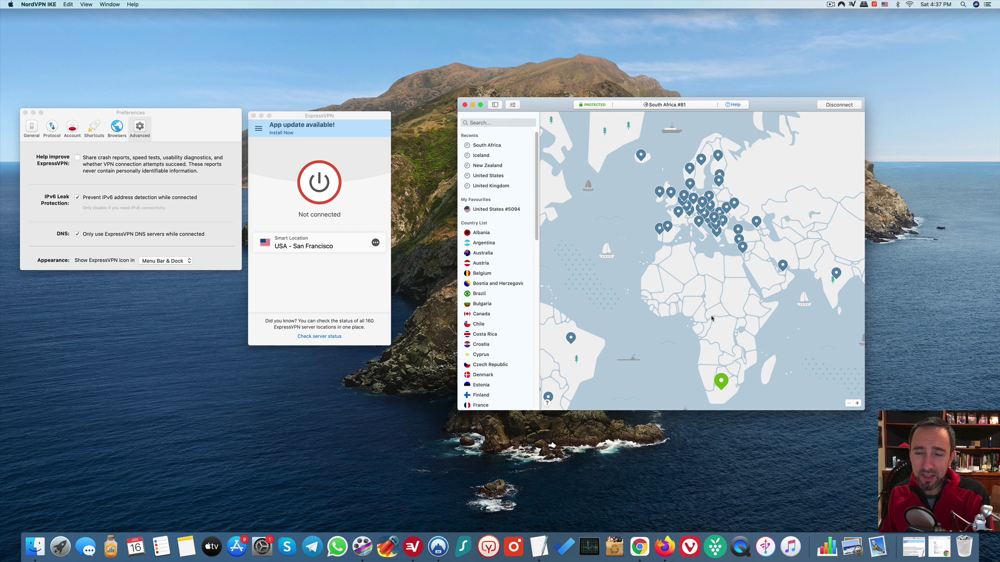
scroll(702, 311, "left", 5)
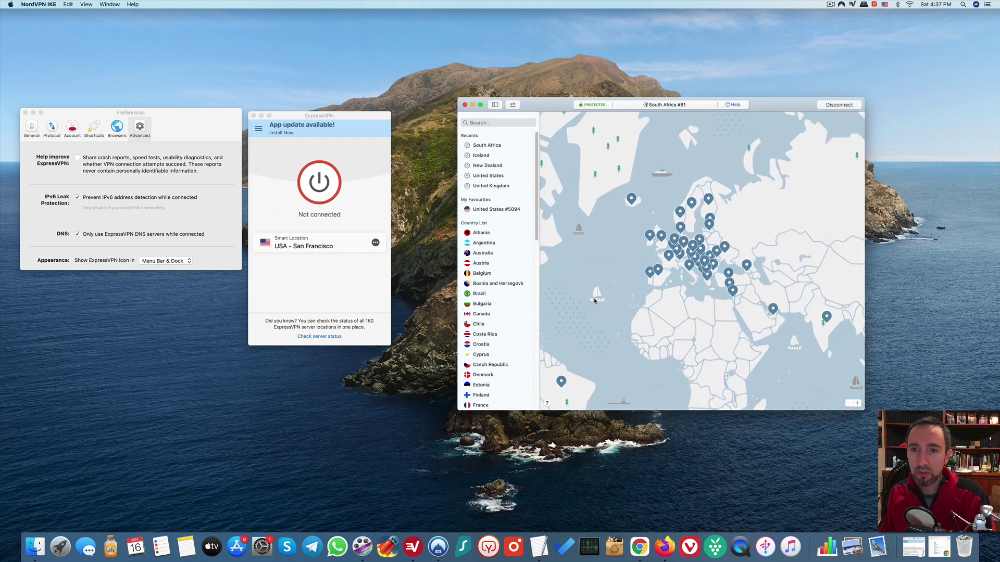
left_click_drag(596, 314, 674, 301)
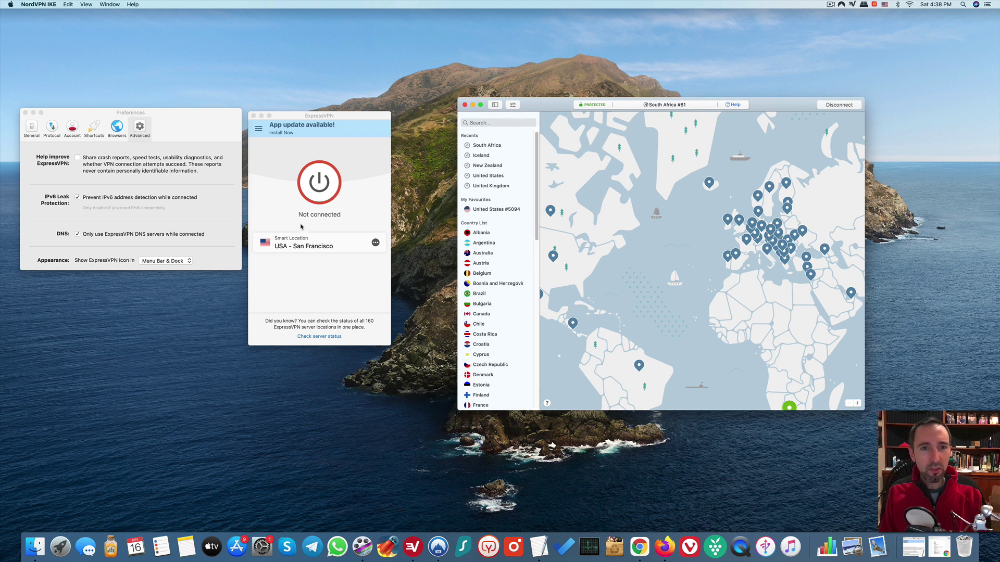
Step: Raise the ExpressVPN window and shift it slightly up and right
left_click(364, 118)
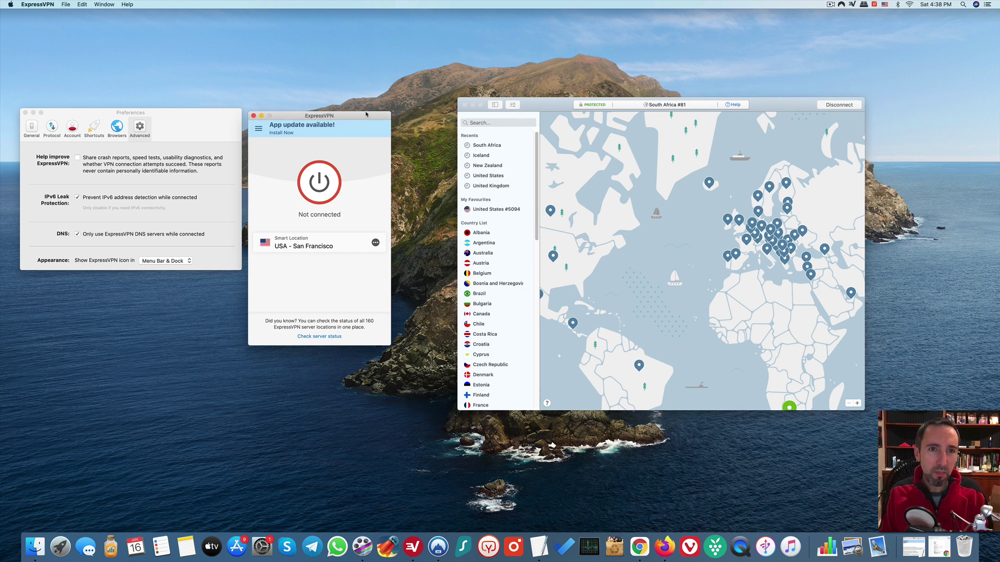
left_click_drag(365, 117, 368, 103)
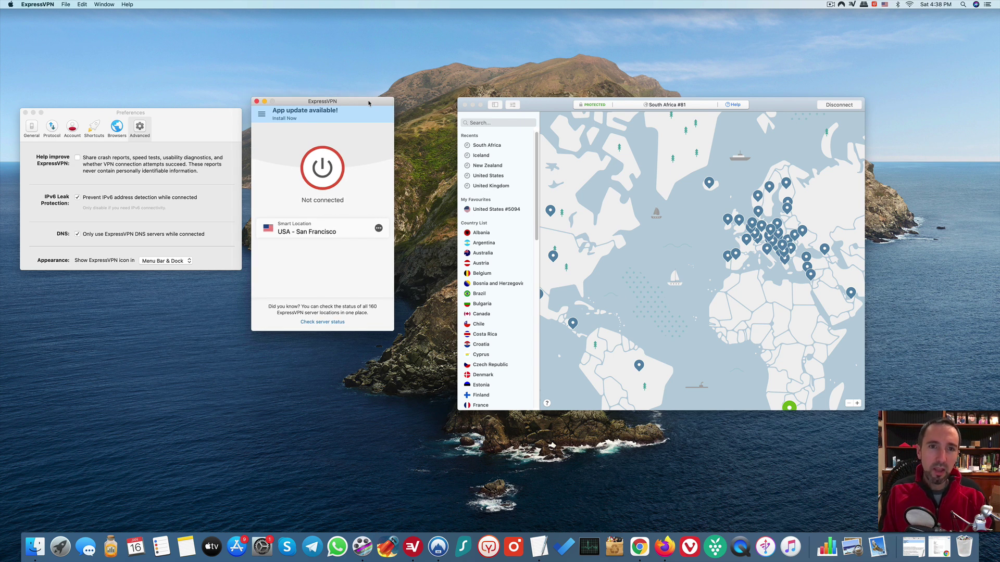
left_click_drag(369, 103, 369, 103)
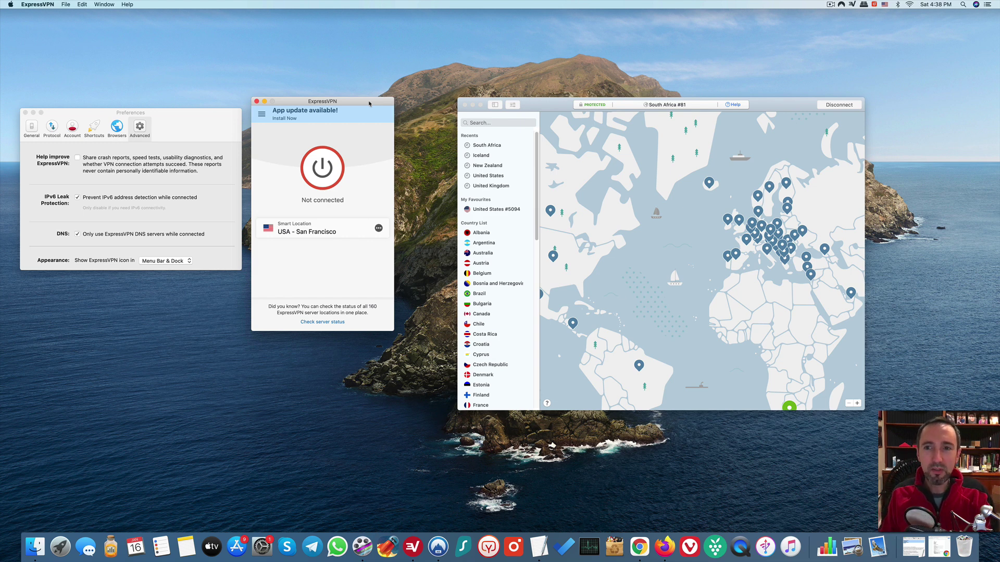
left_click_drag(369, 103, 371, 103)
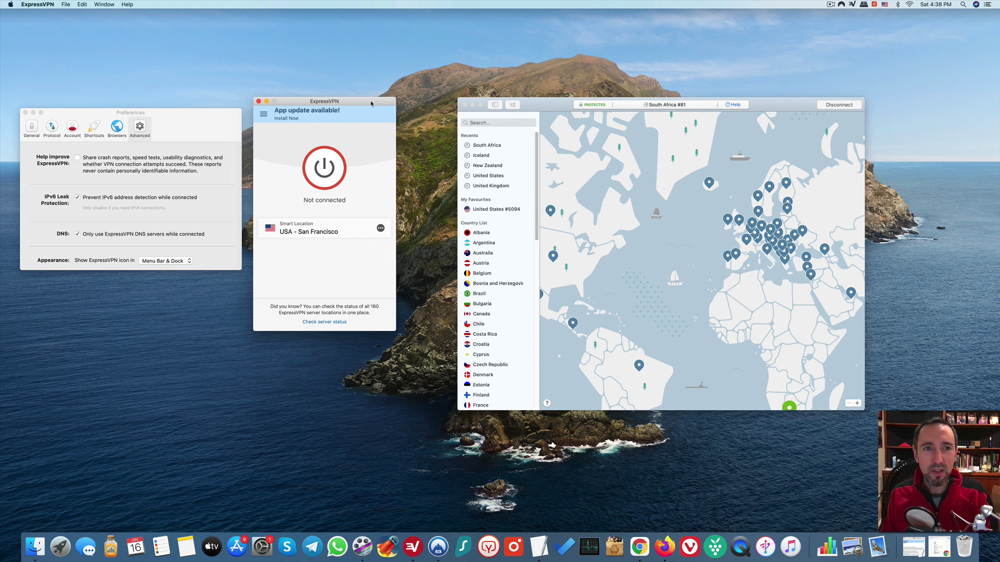